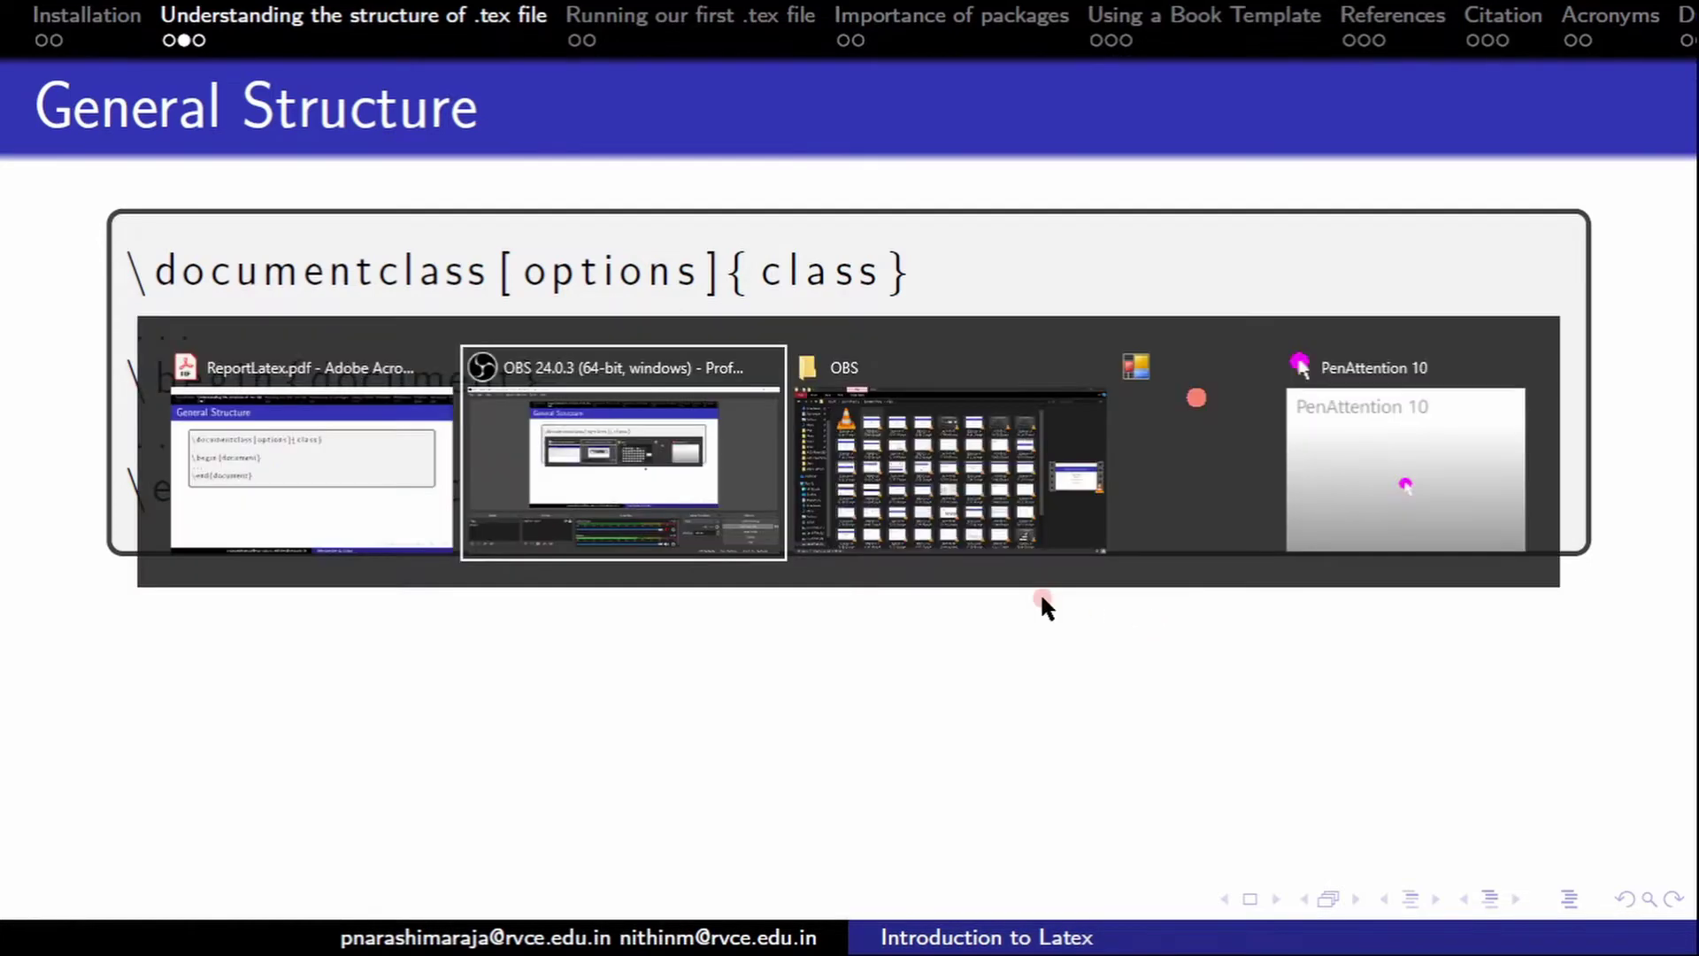
Step: Create a new document starting with \documentclass[]{article}, followed by two blank lines
{"action": "key", "text": "Tab"}
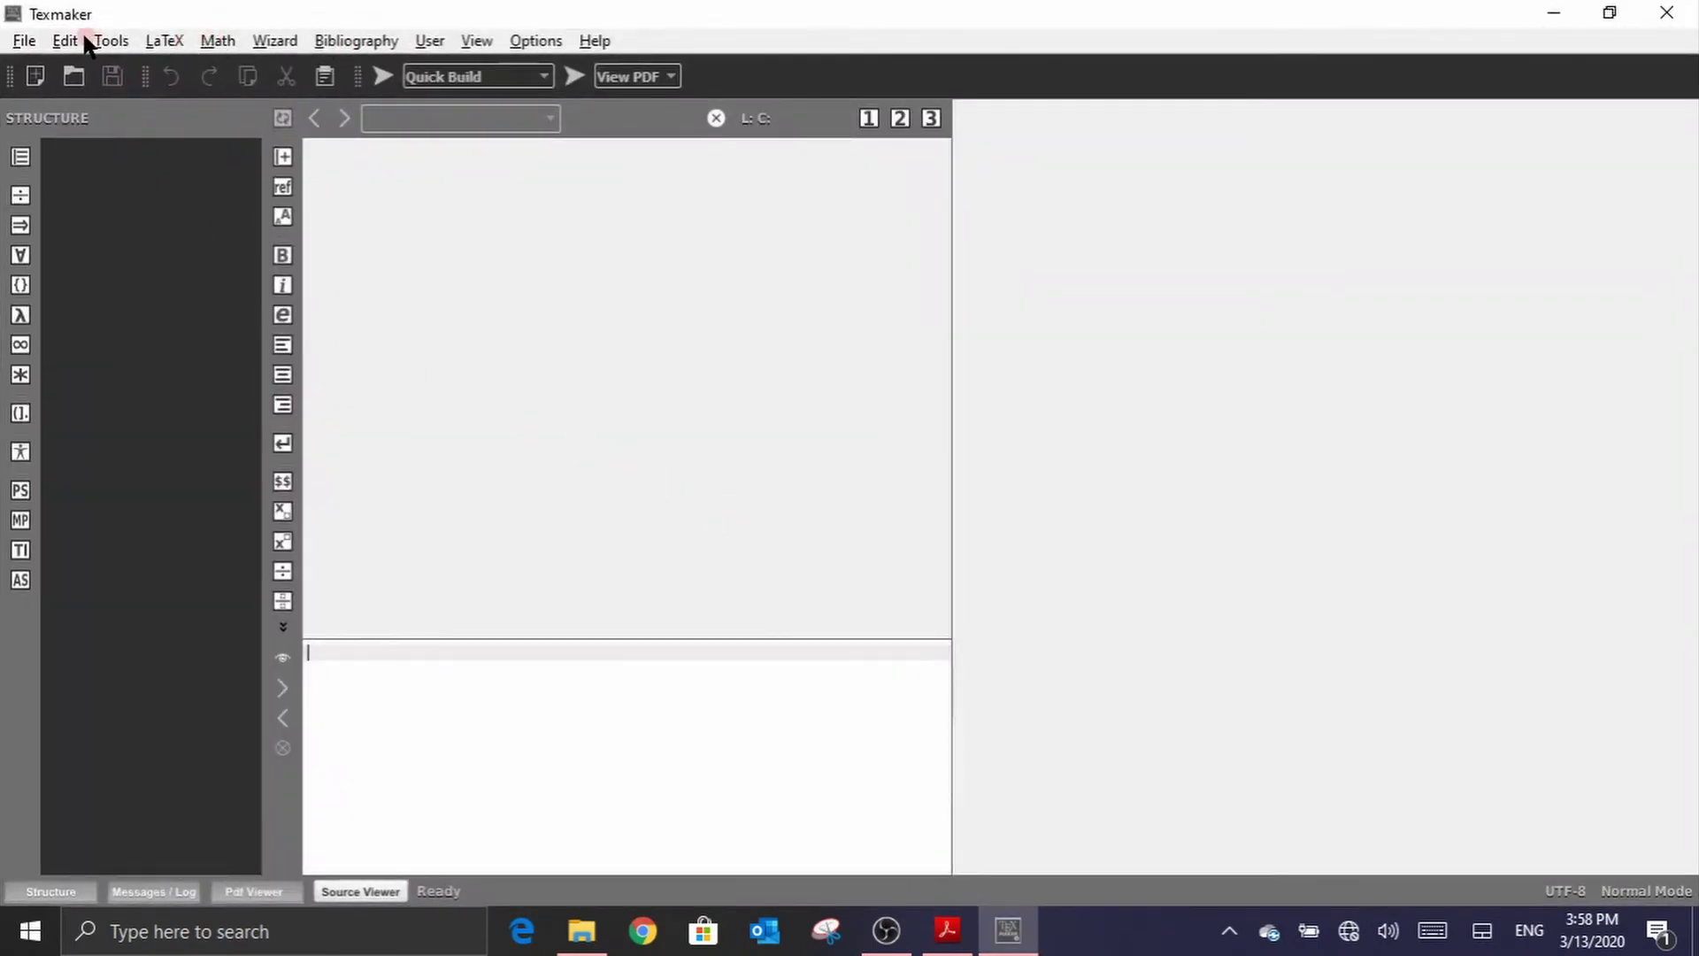
{"action": "left_click", "coordinate": [36, 77]}
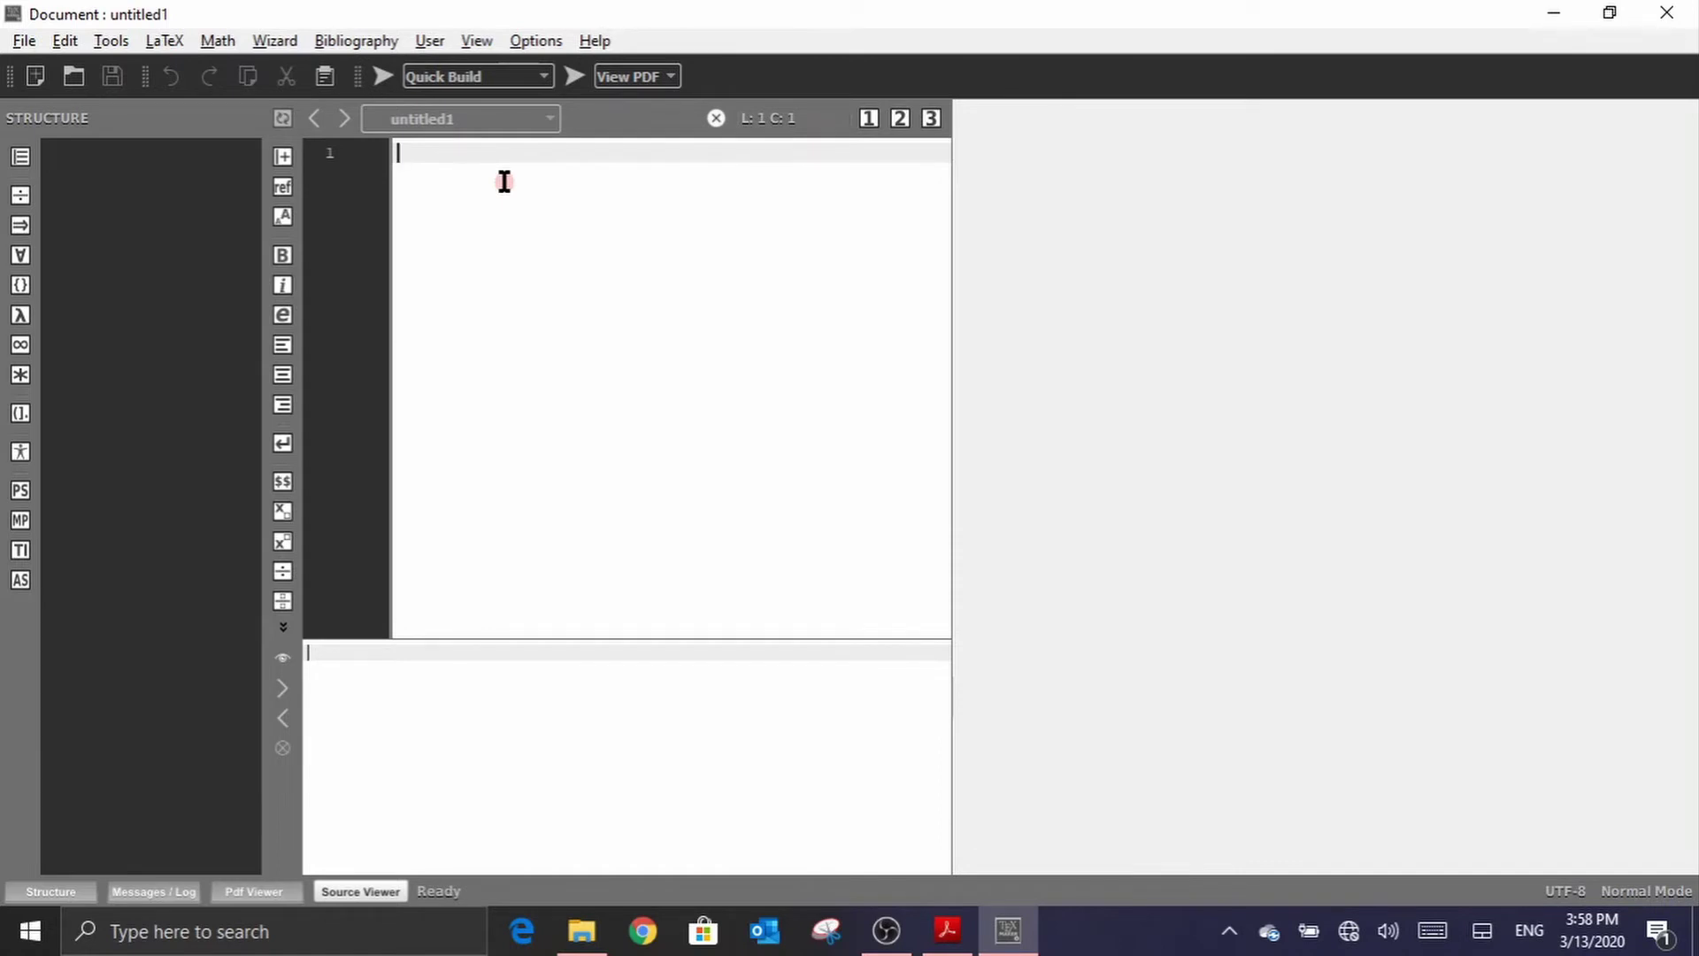
{"action": "type", "text": "\\doc"}
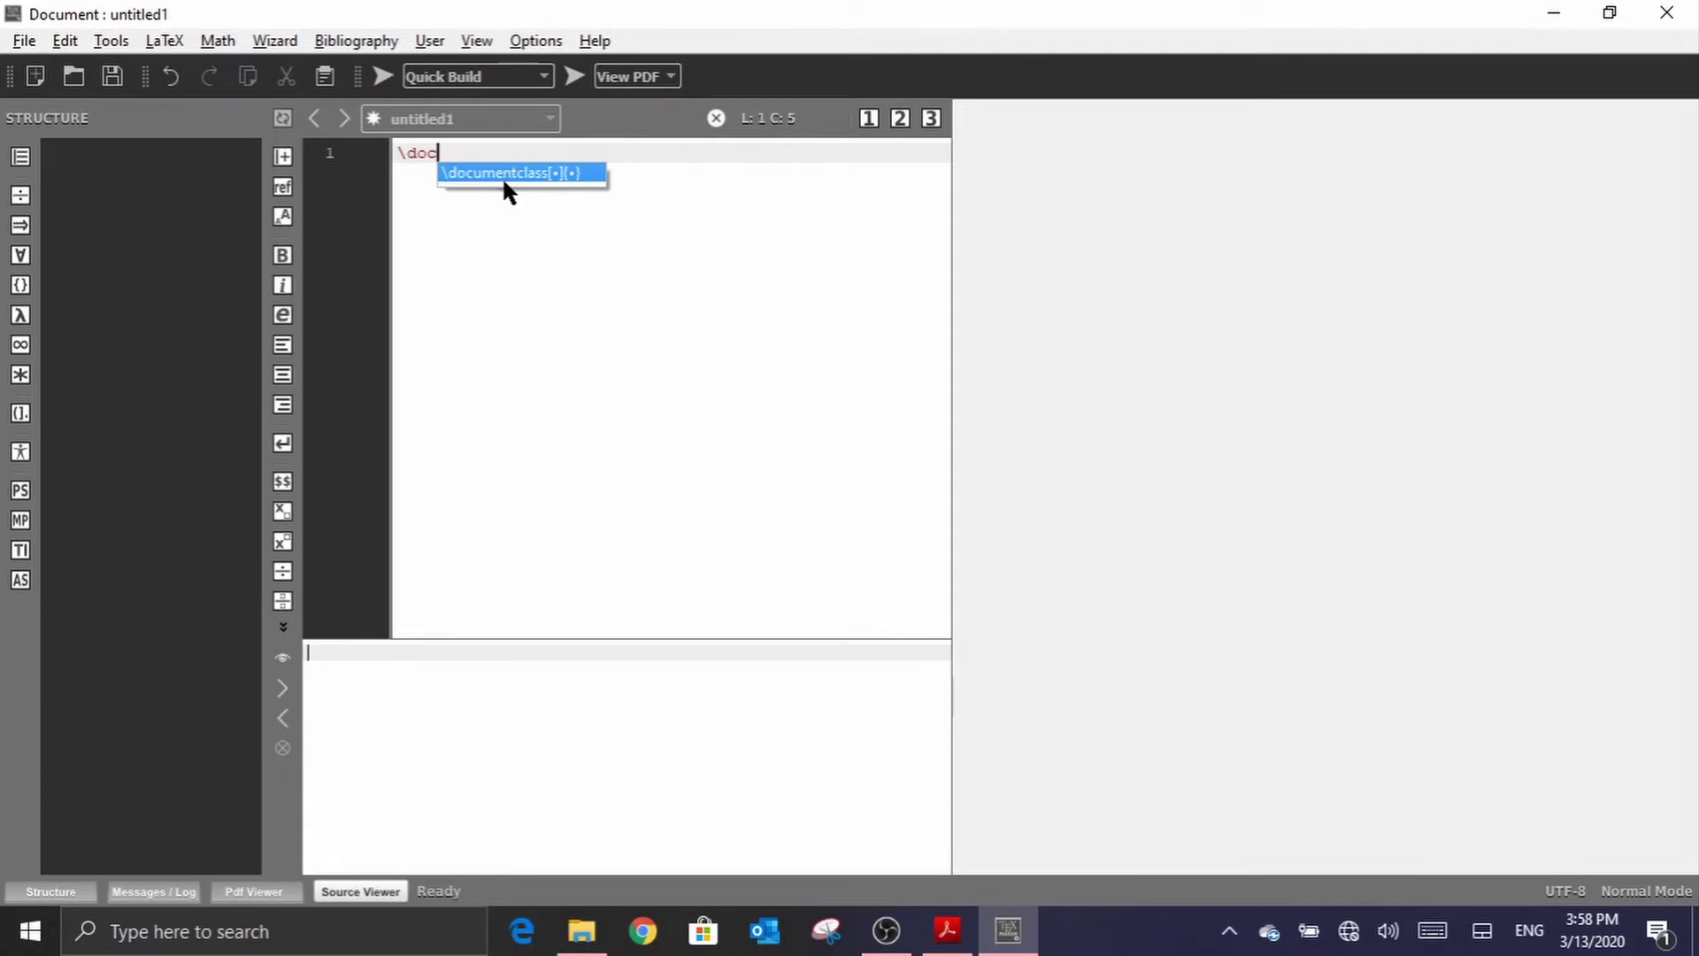
{"action": "left_click", "coordinate": [502, 175]}
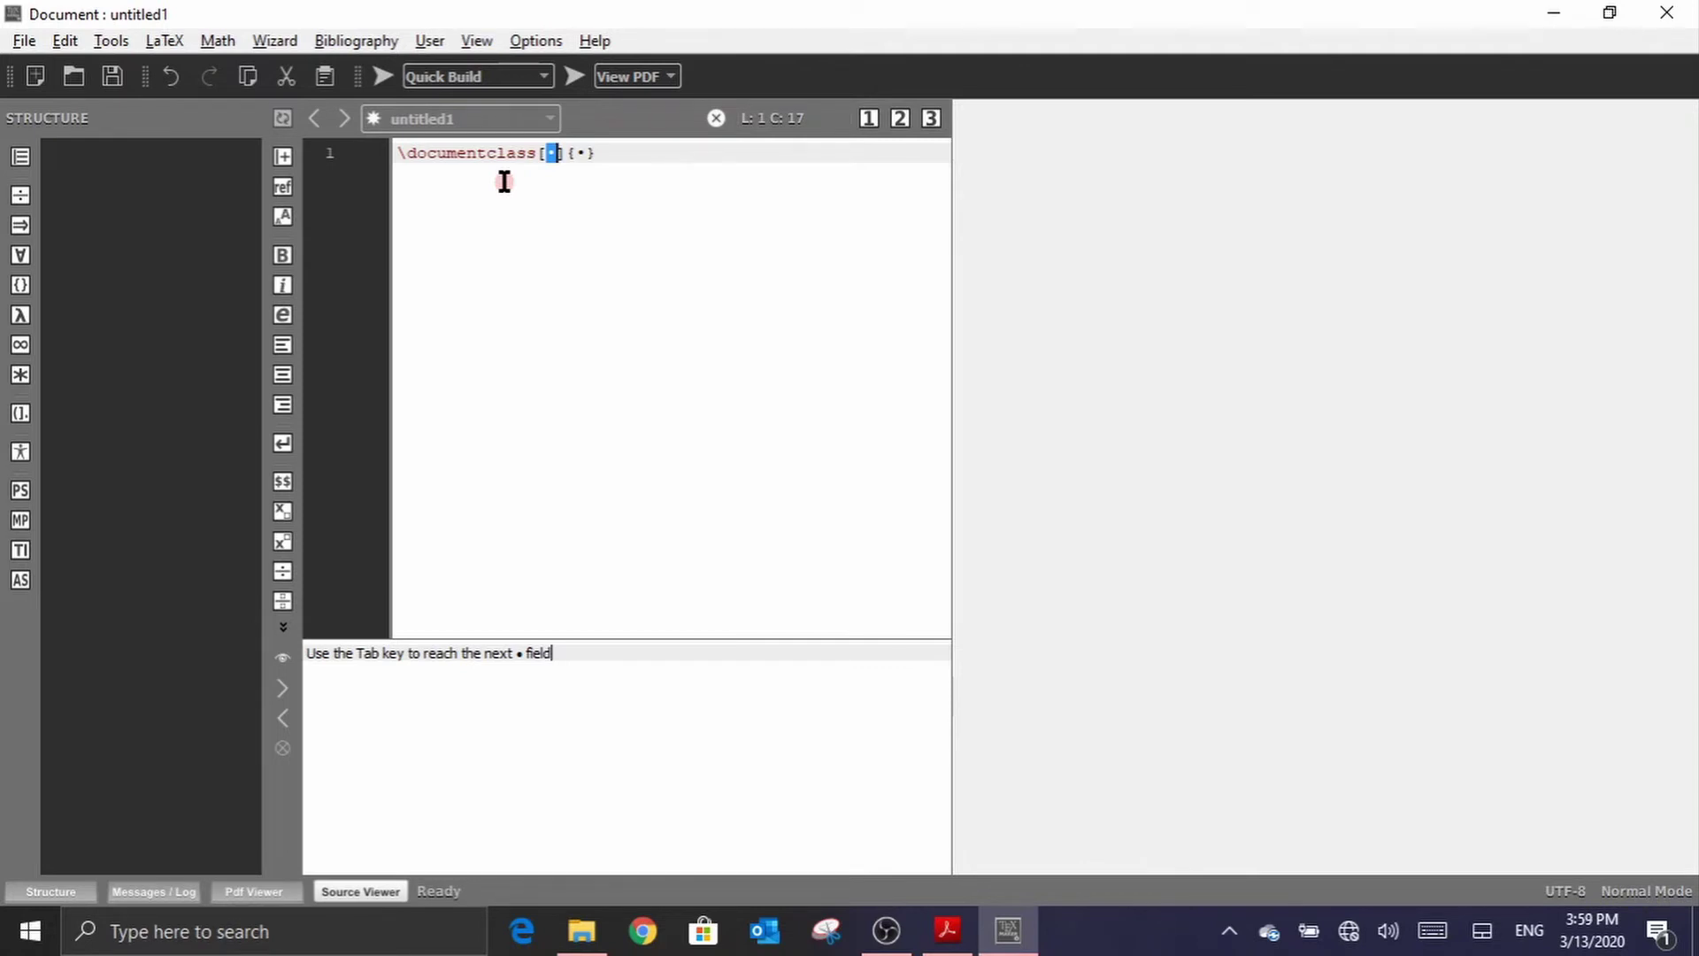
{"action": "key", "text": "BackSpace"}
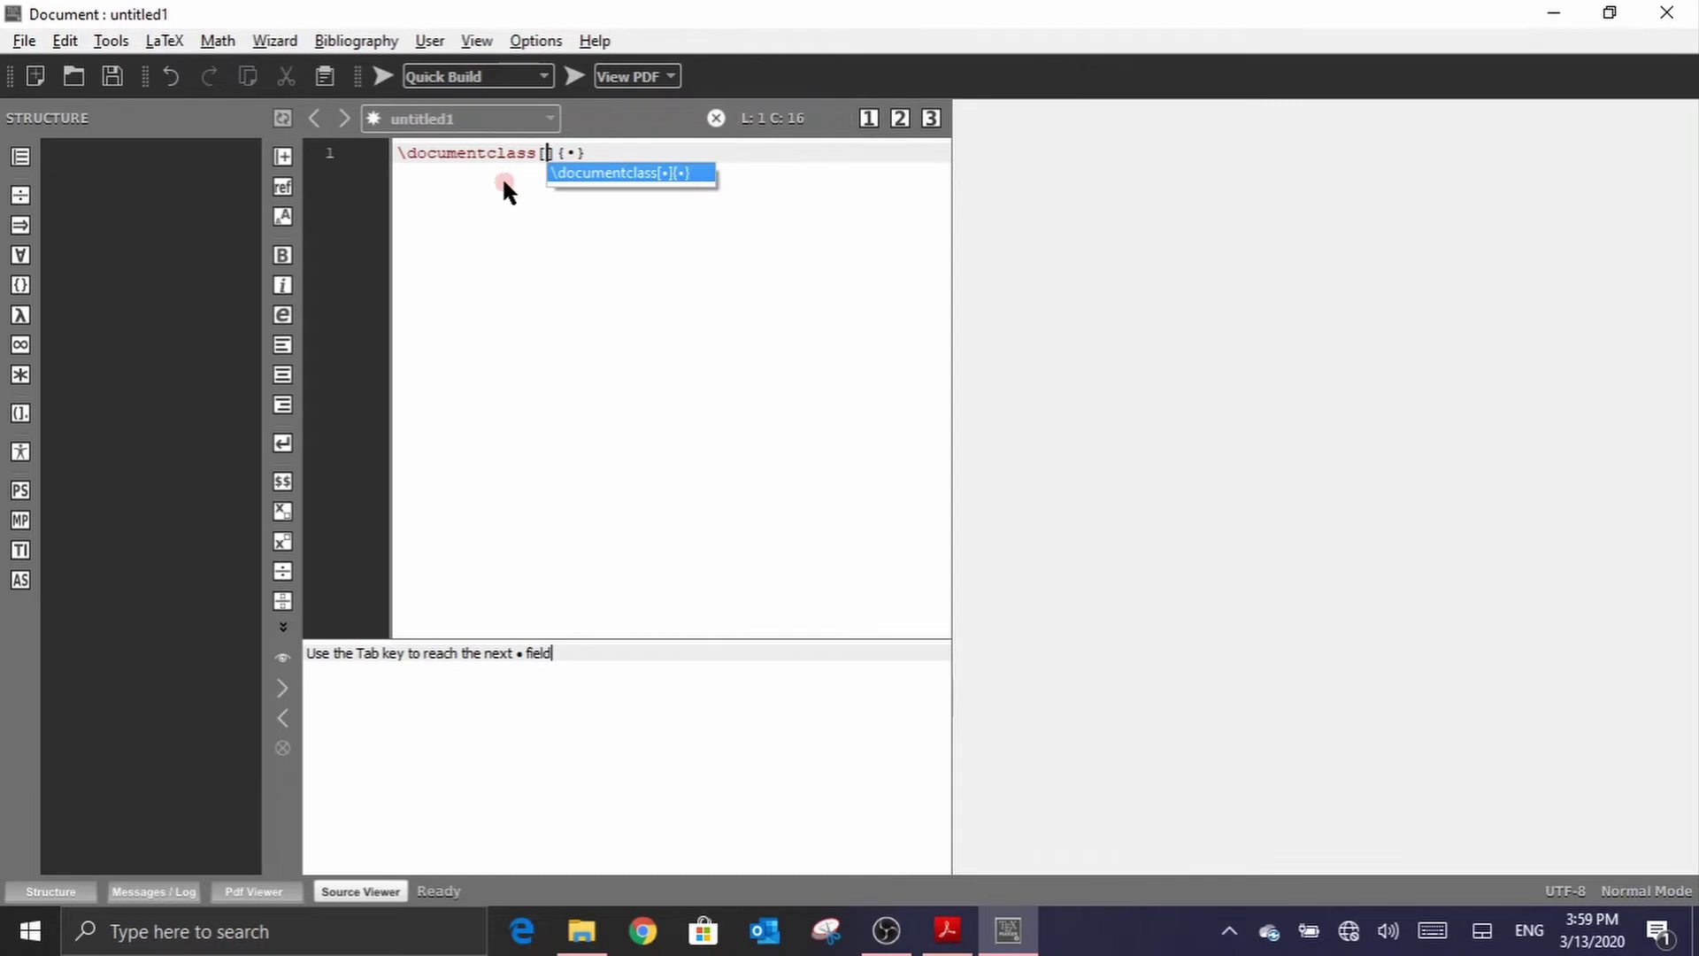
{"action": "key", "text": "Tab"}
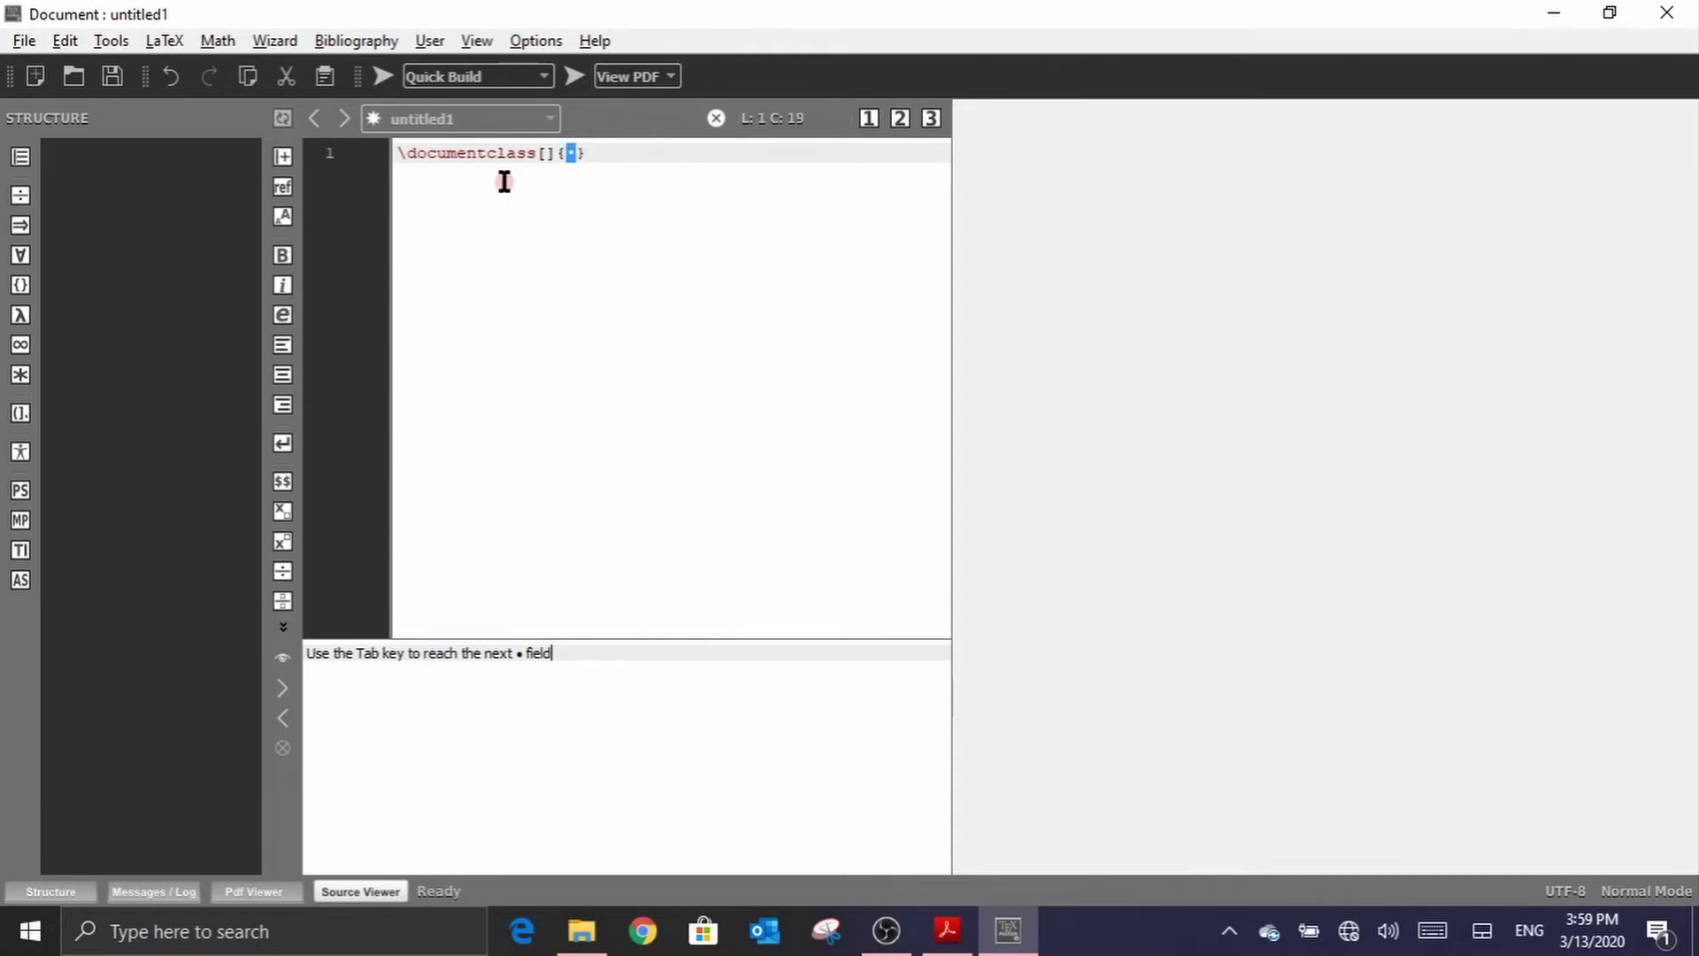
{"action": "type", "text": "article"}
{"action": "key", "text": "Return"}
{"action": "key", "text": "Return"}
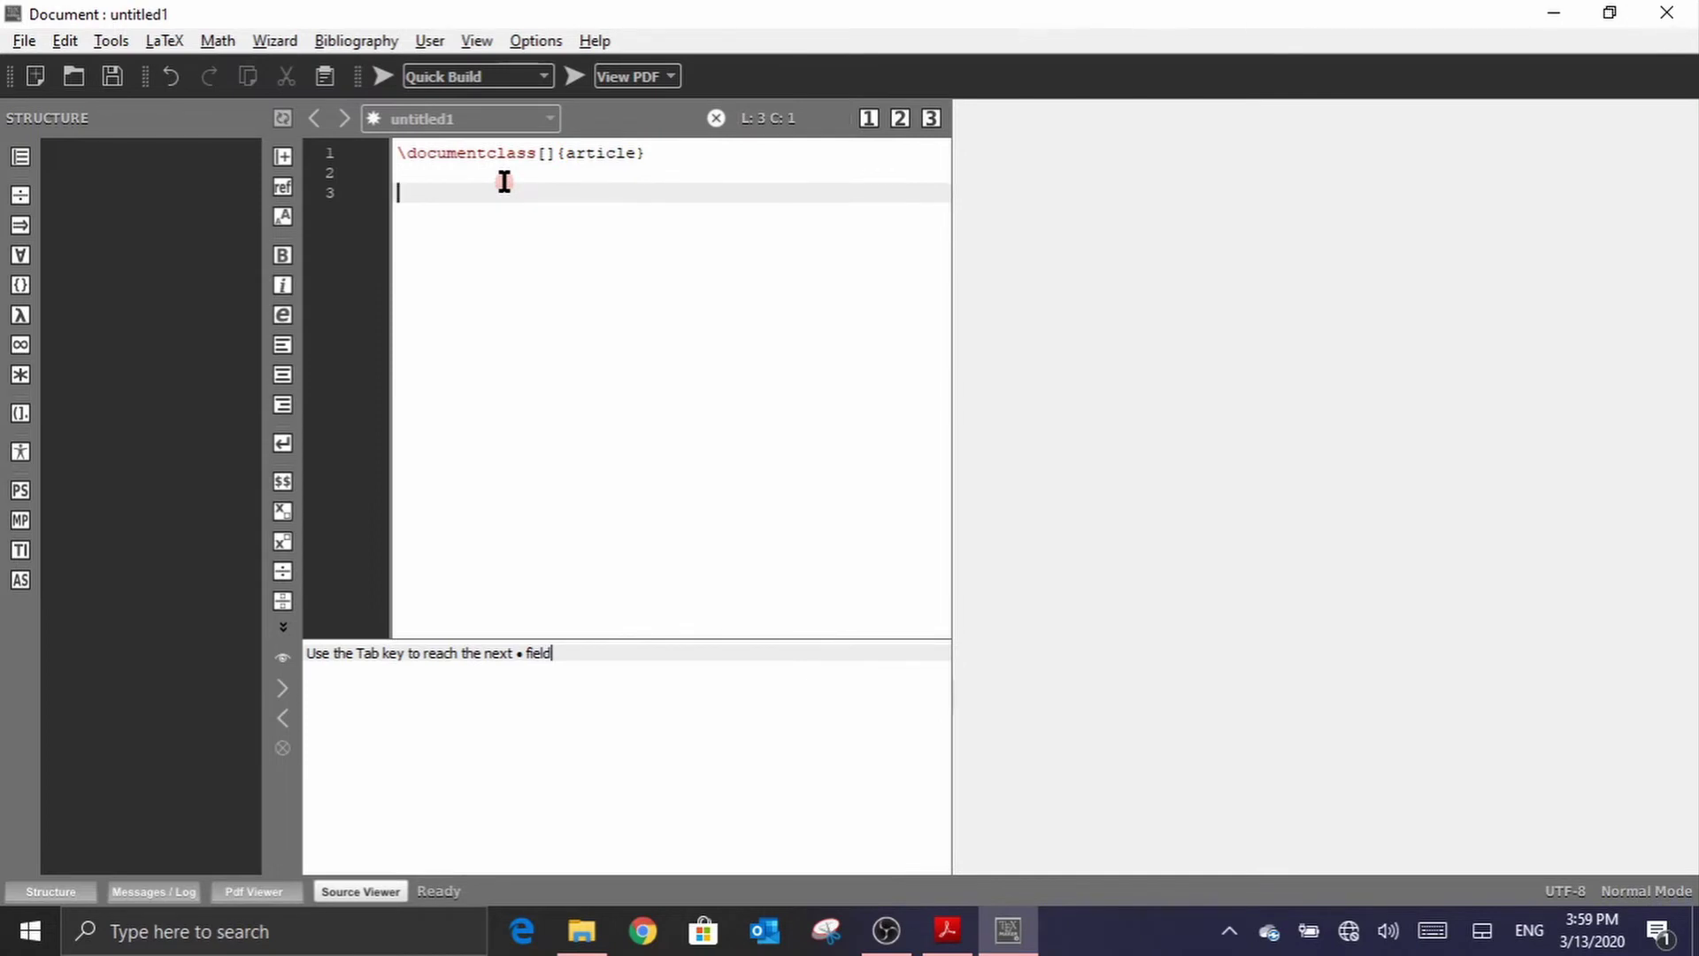
{"action": "type", "text": "\\bege"}
Step: Insert the \begin{document} … \end{document} environment via autocompletion, then return to empty line 2
{"action": "key", "text": "BackSpace"}
{"action": "key", "text": "Return"}
{"action": "type", "text": "do"}
{"action": "key", "text": "Return"}
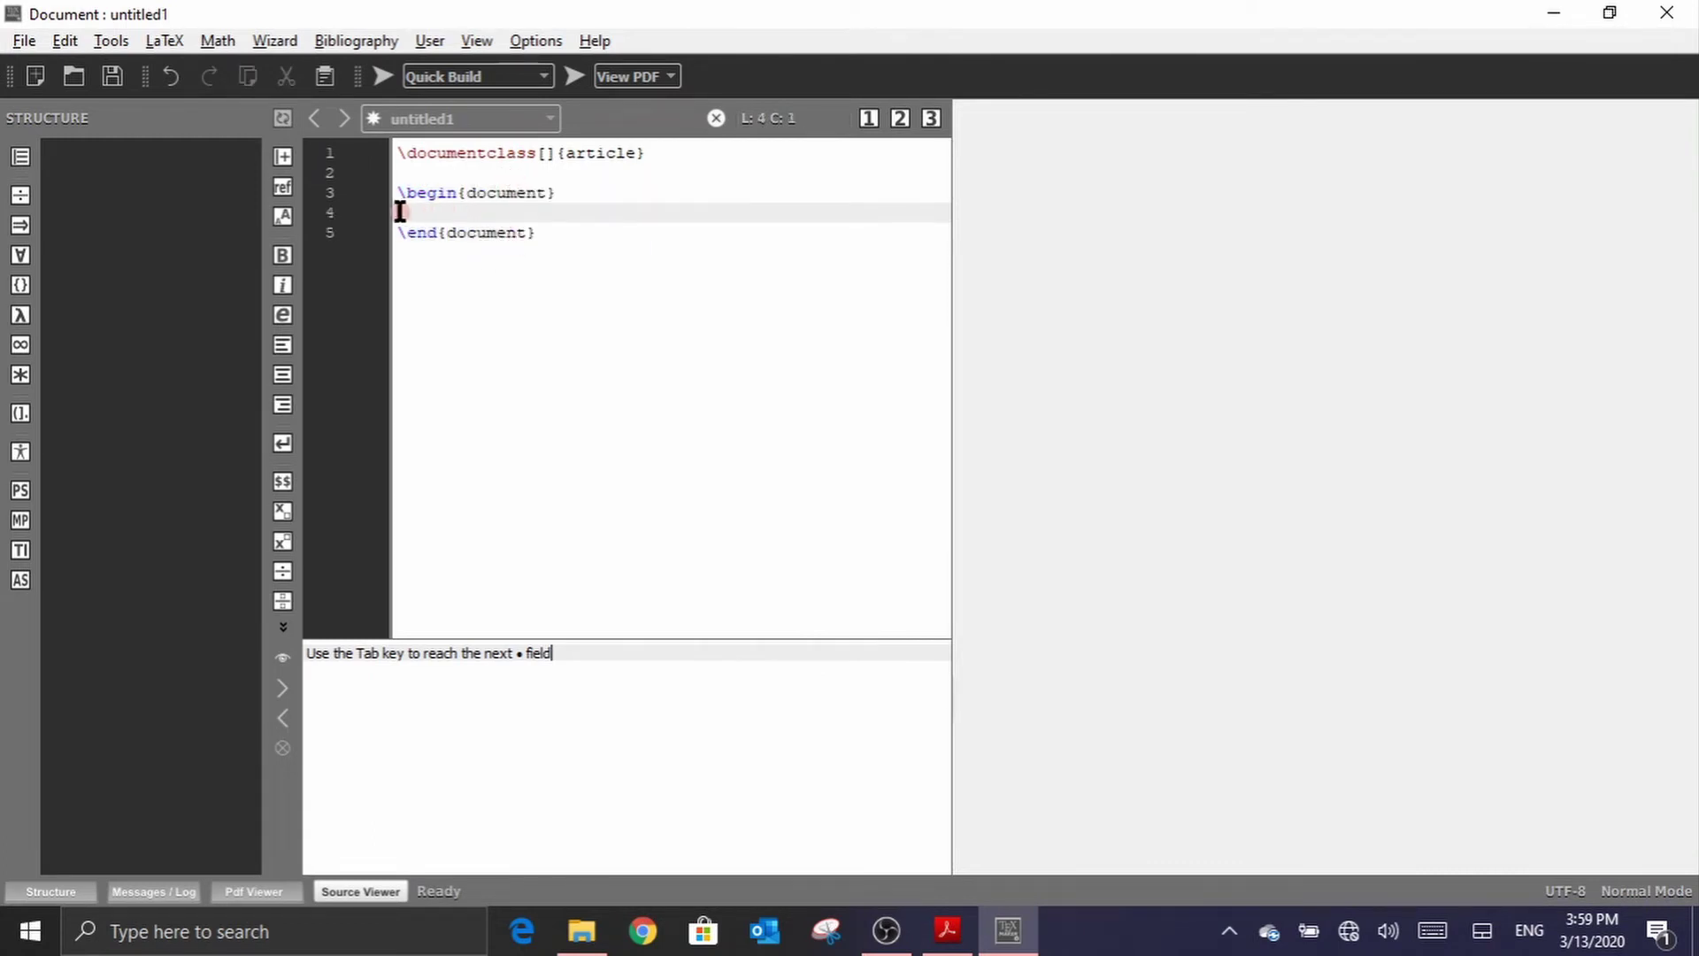
{"action": "left_click", "coordinate": [440, 172]}
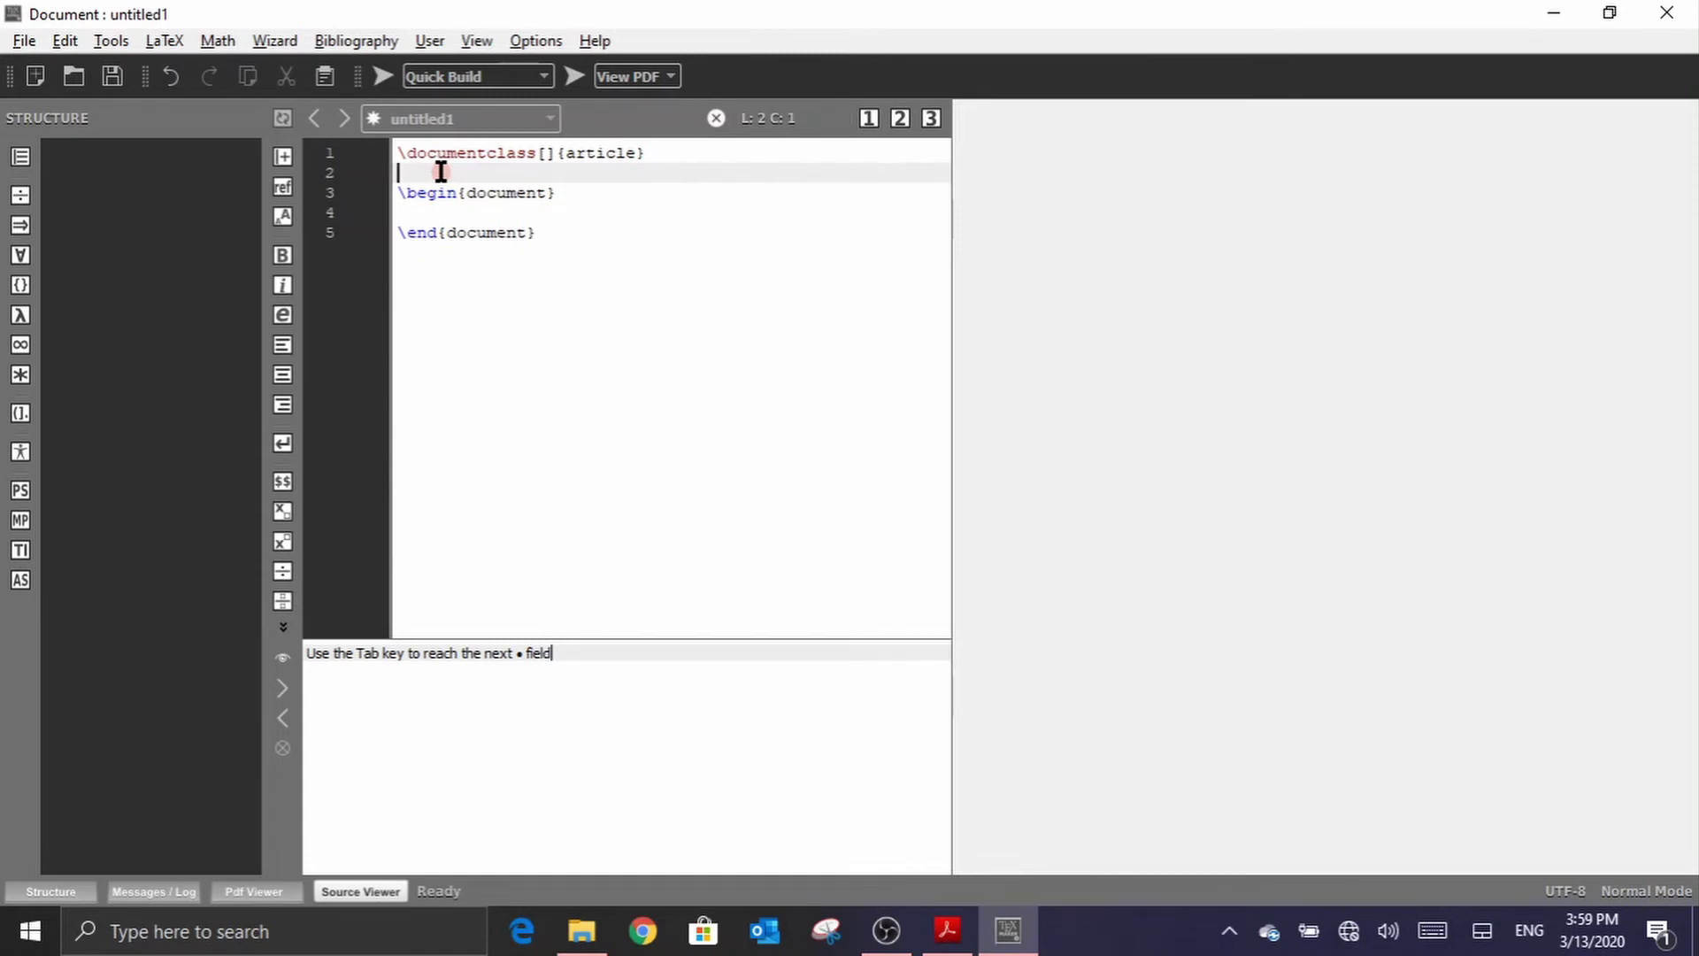
{"action": "type", "text": "\\"}
{"action": "type", "text": "ti"}
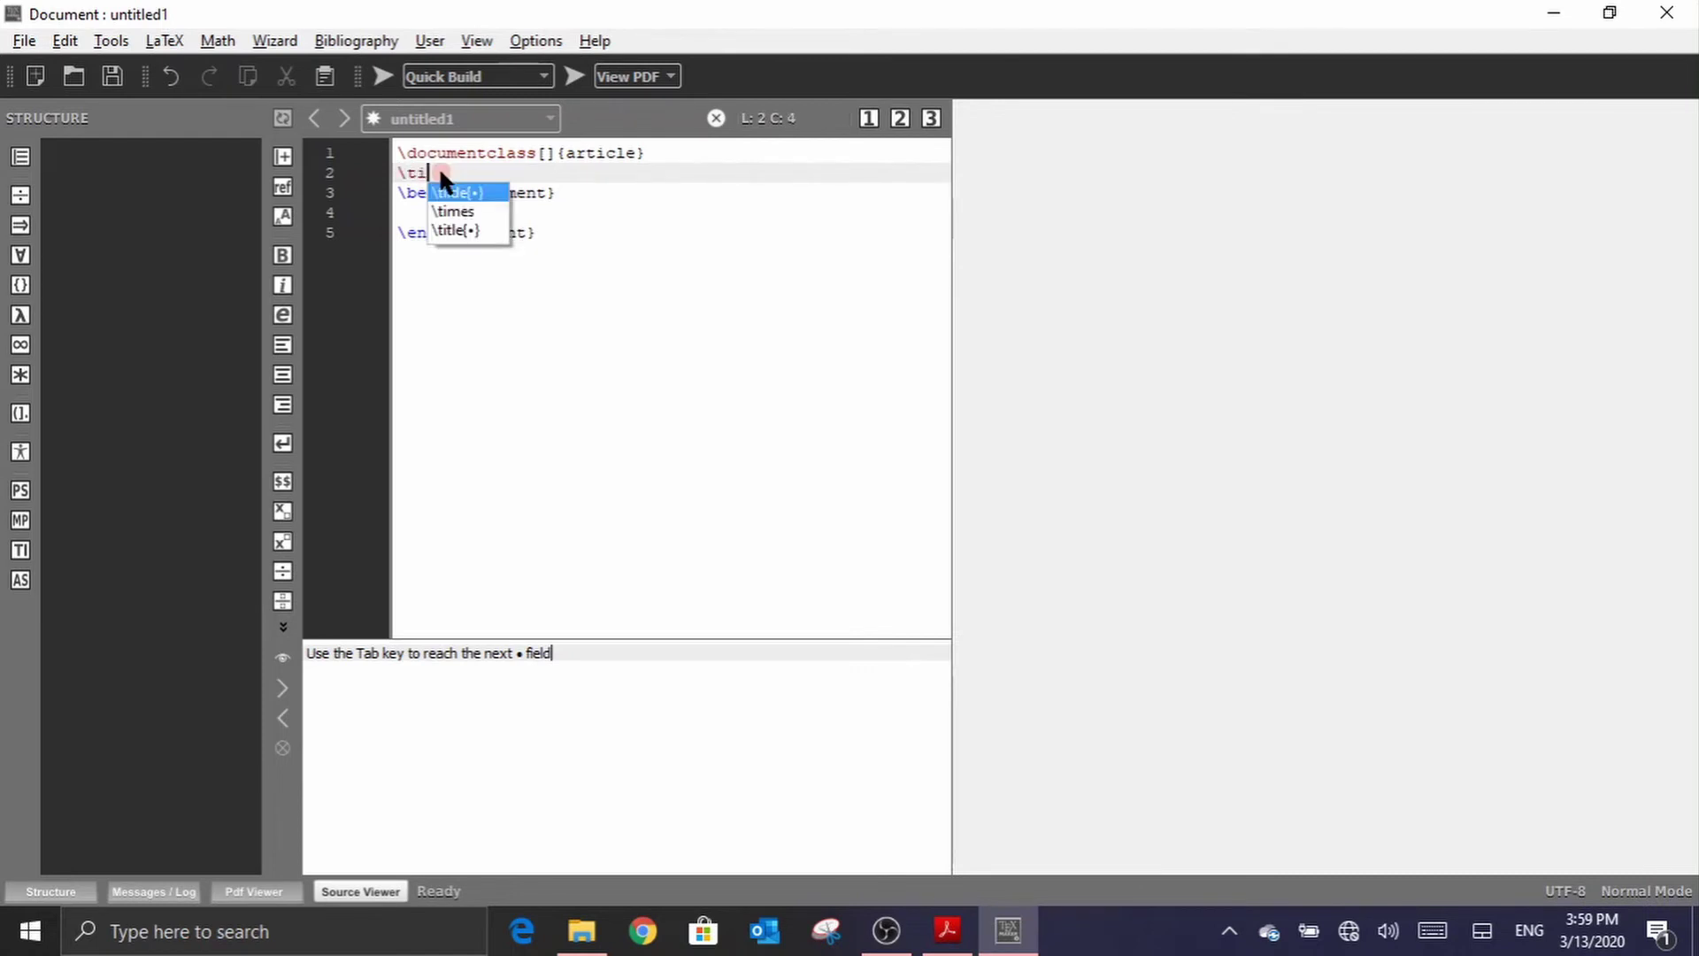
{"action": "type", "text": "tl"}
Step: Add \title{Sample Report} and an \author line with initials to the preamble
{"action": "key", "text": "Return"}
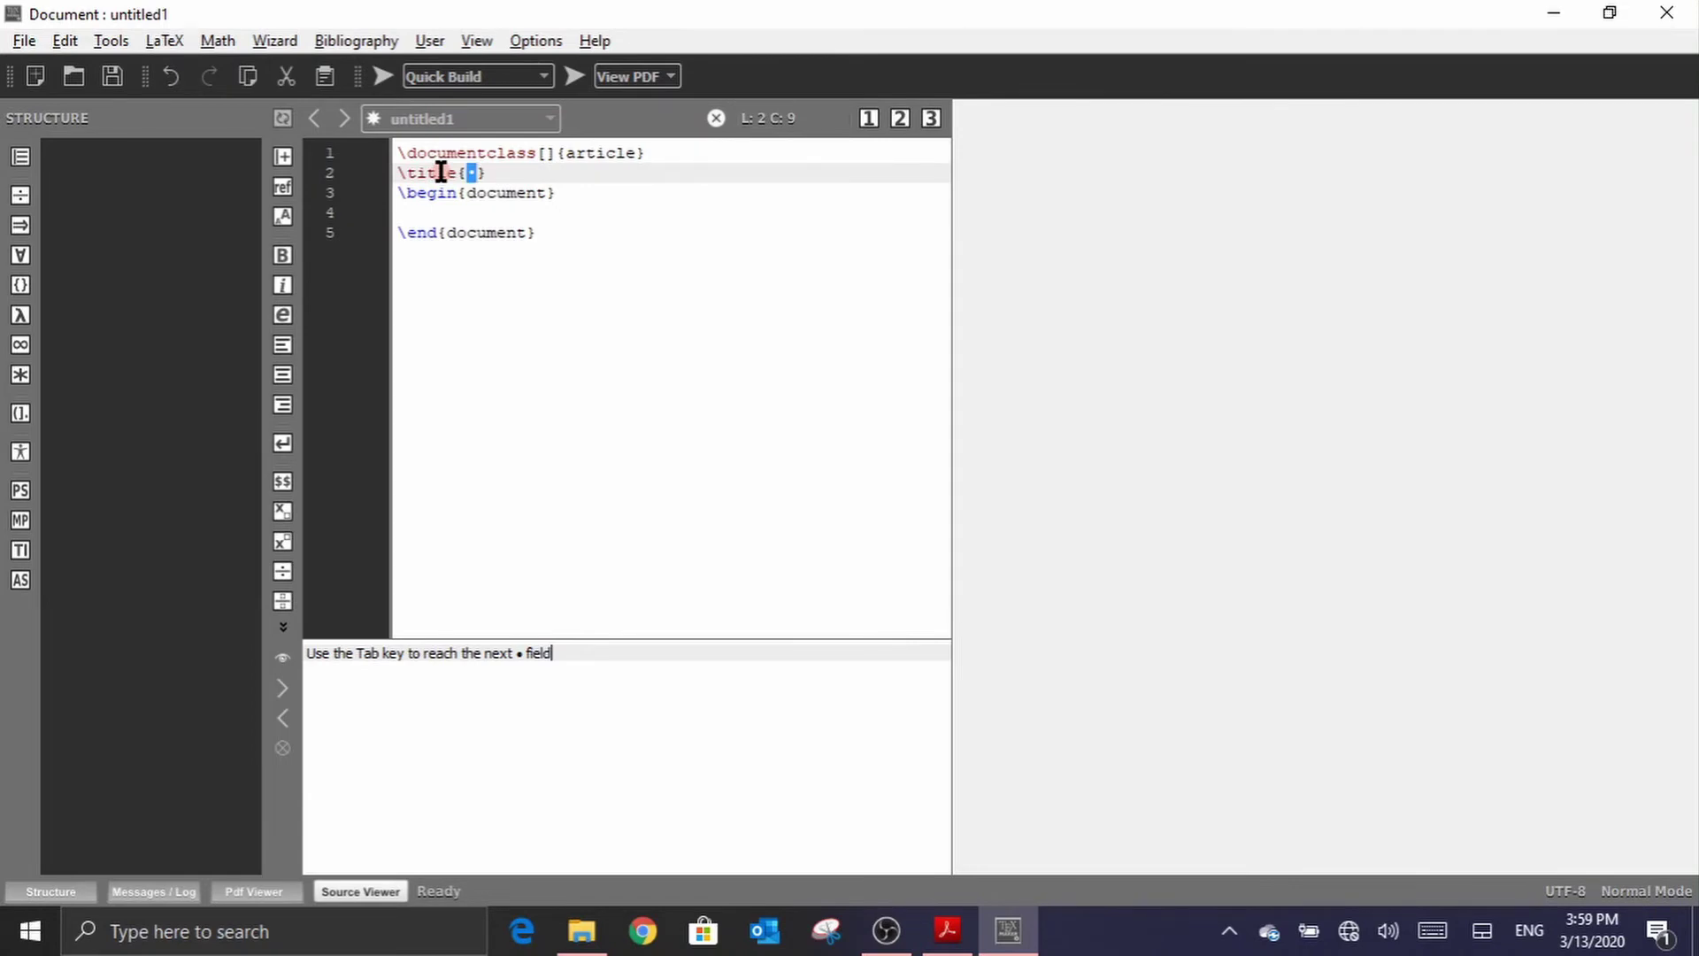
{"action": "type", "text": "Sample "}
{"action": "type", "text": "Report"}
{"action": "left_click", "coordinate": [611, 173]}
{"action": "key", "text": "Return"}
{"action": "type", "text": "\\"}
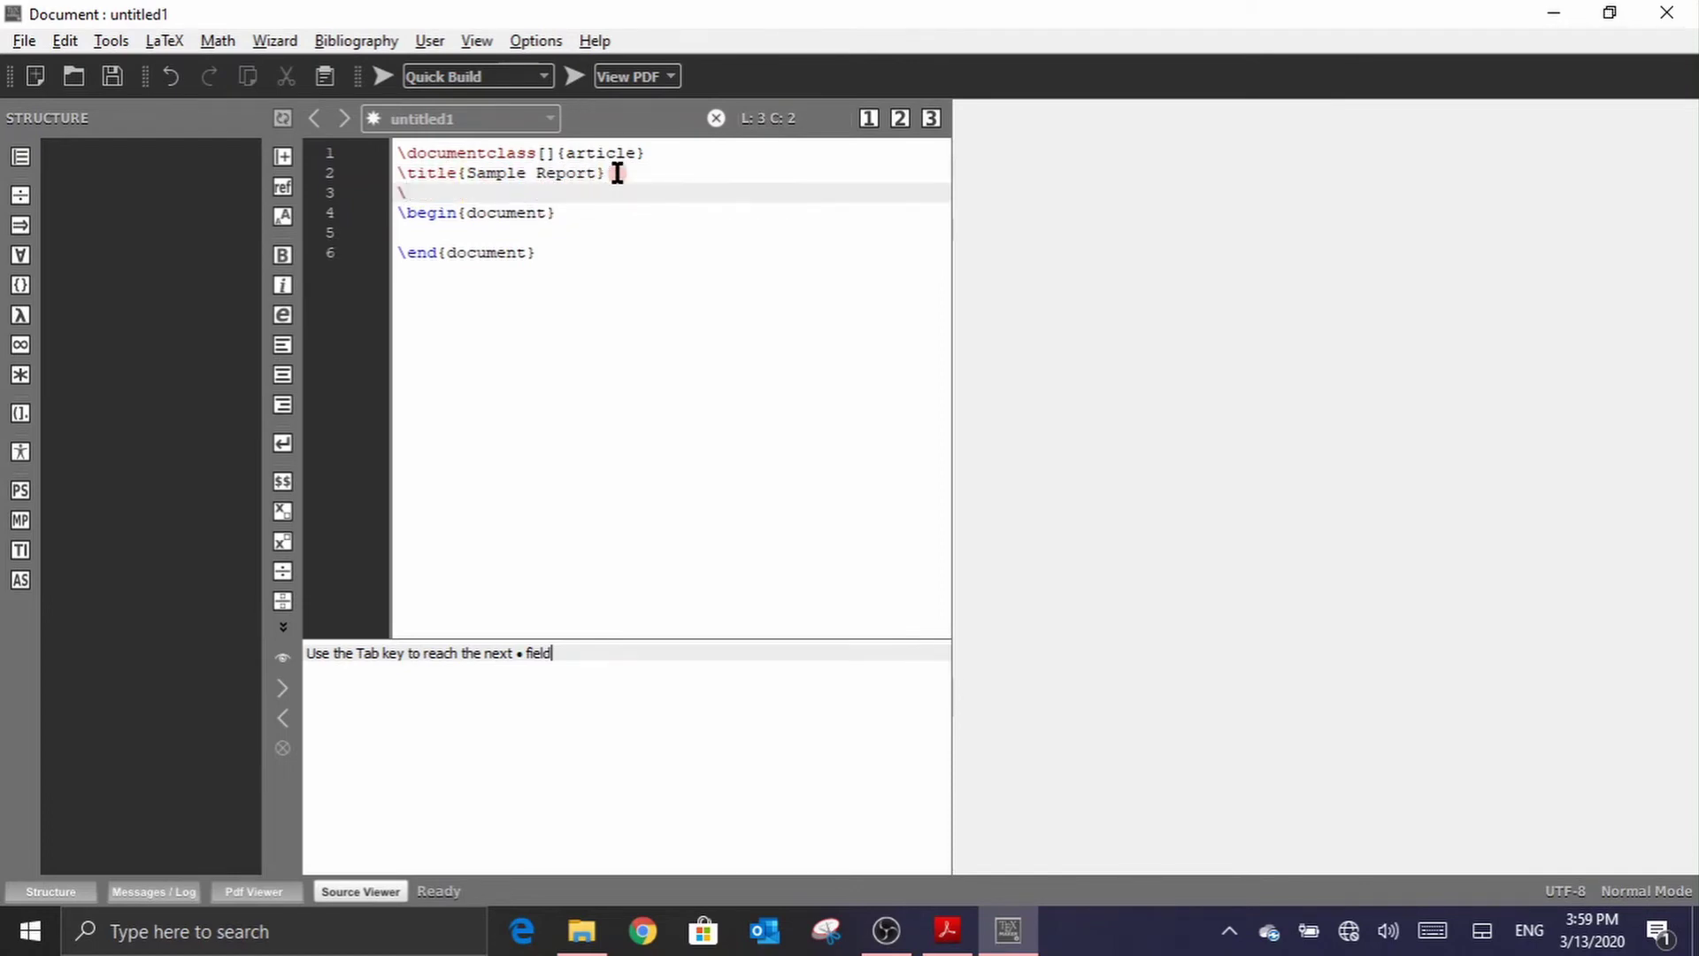
{"action": "type", "text": "aut"}
{"action": "key", "text": "Return"}
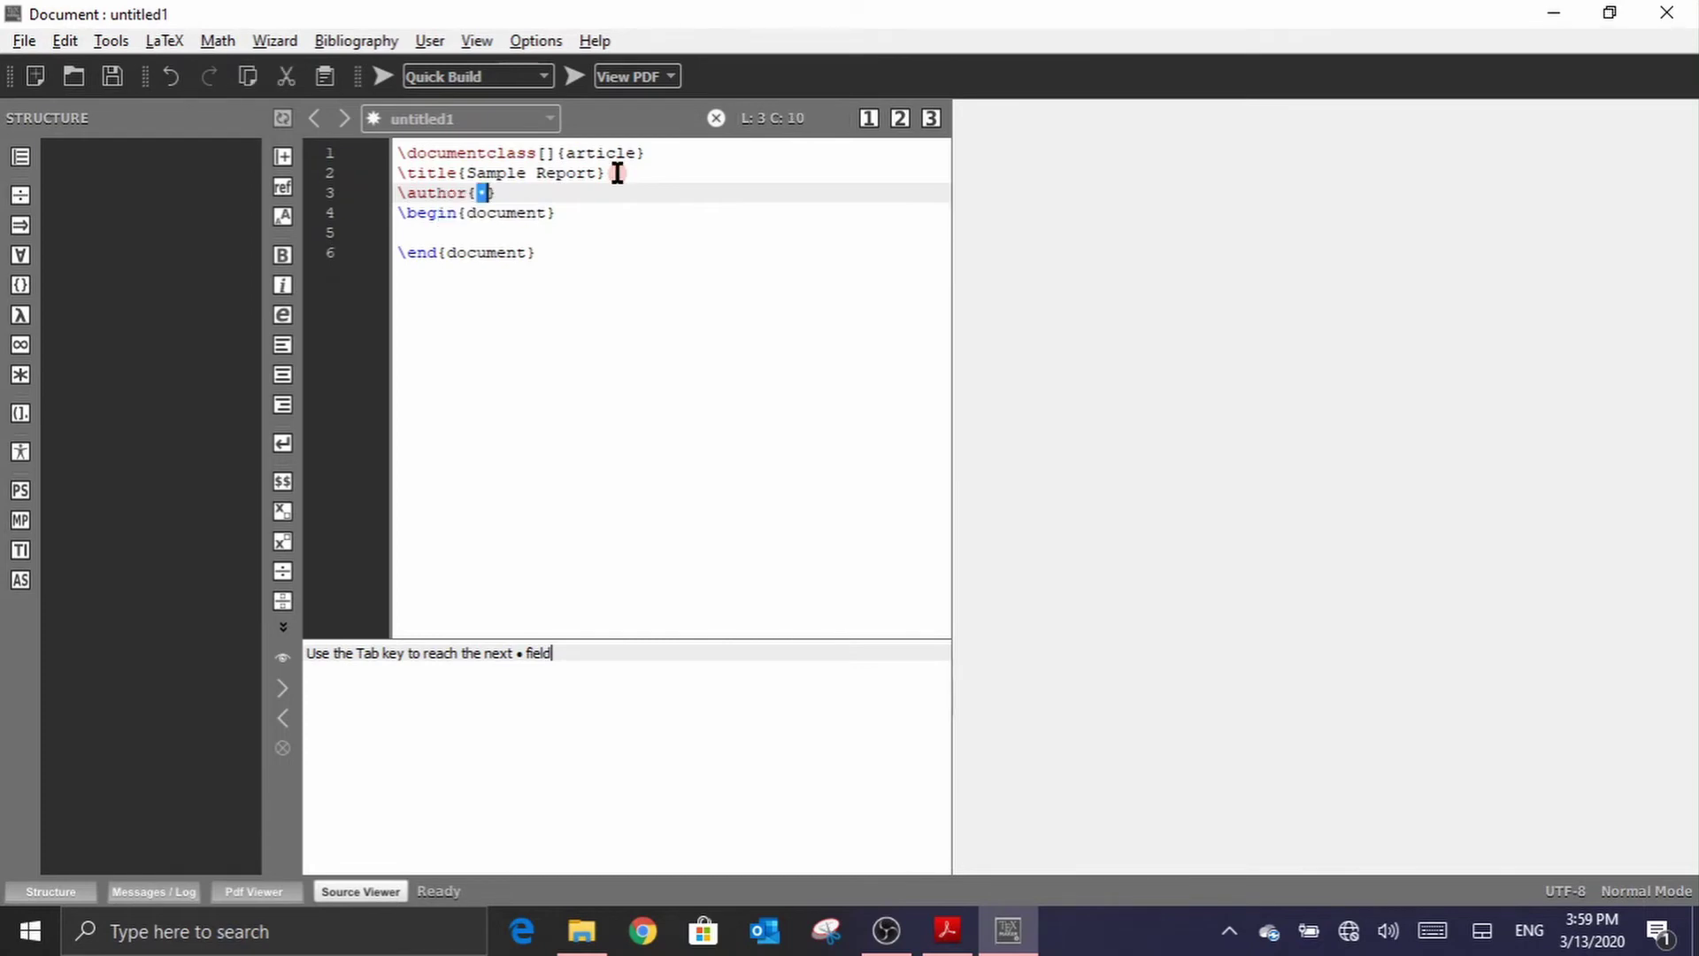
{"action": "type", "text": "ONR"}
{"action": "key", "text": "BackSpace"}
{"action": "key", "text": "BackSpace"}
{"action": "key", "text": "BackSpace"}
{"action": "type", "text": "PNR"}
{"action": "left_click", "coordinate": [481, 234]}
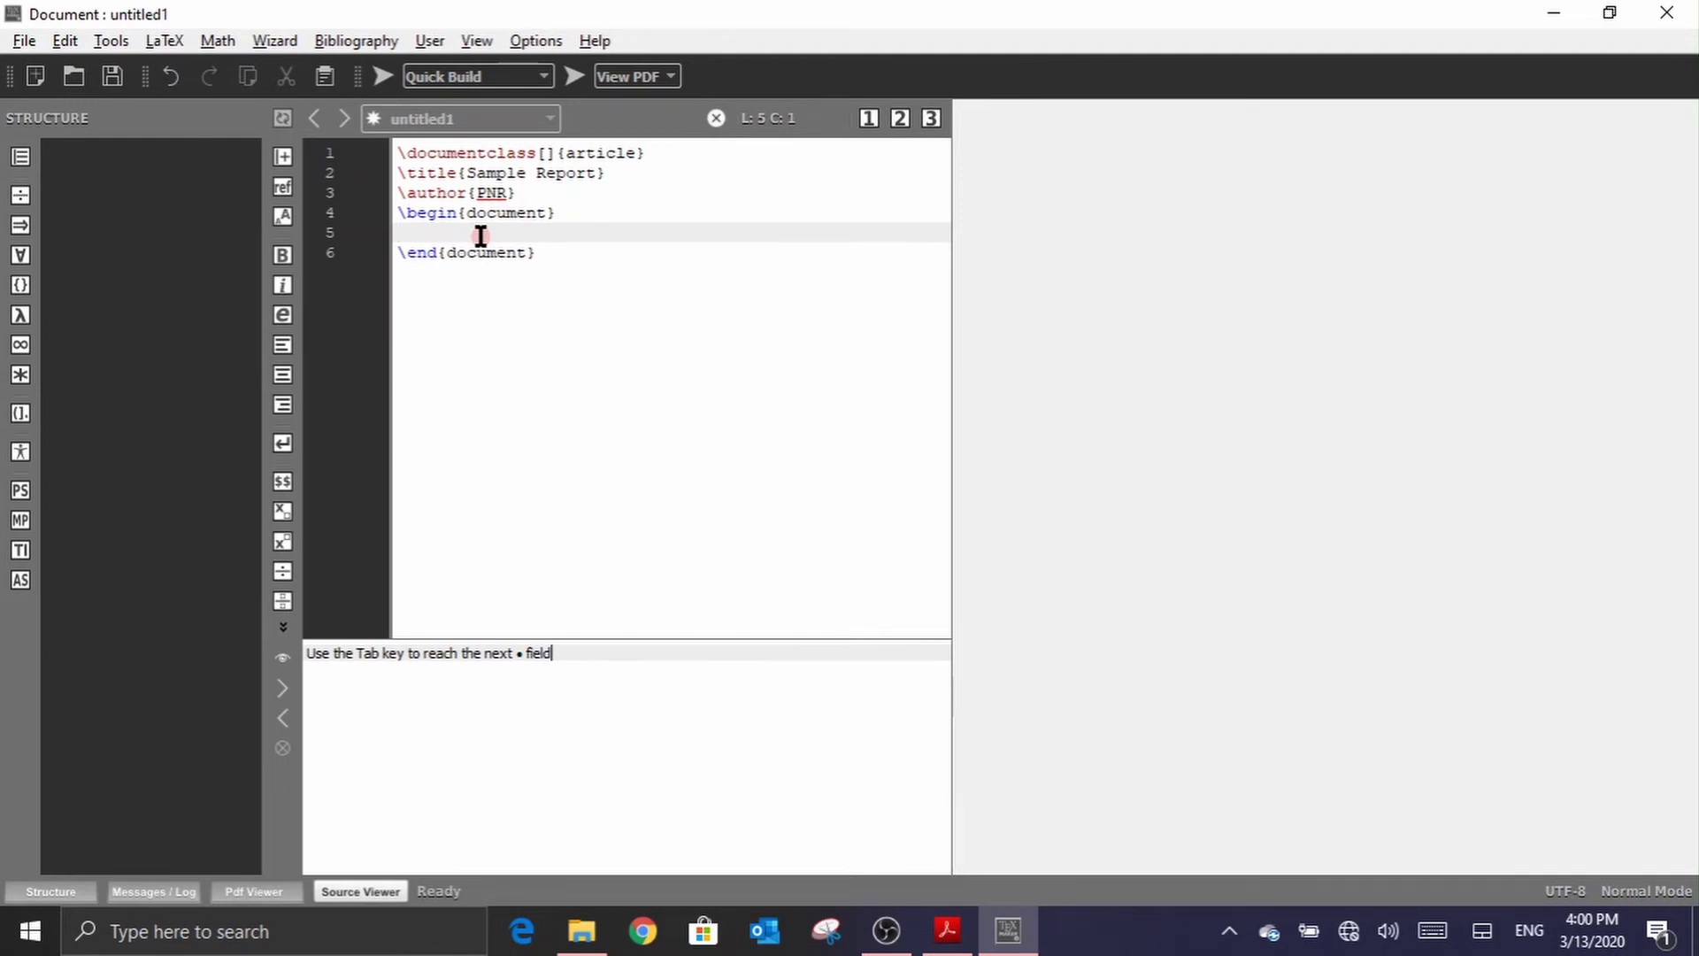
{"action": "type", "text": "Welcome to"}
{"action": "type", "text": " latex"}
{"action": "type", "text": " report "}
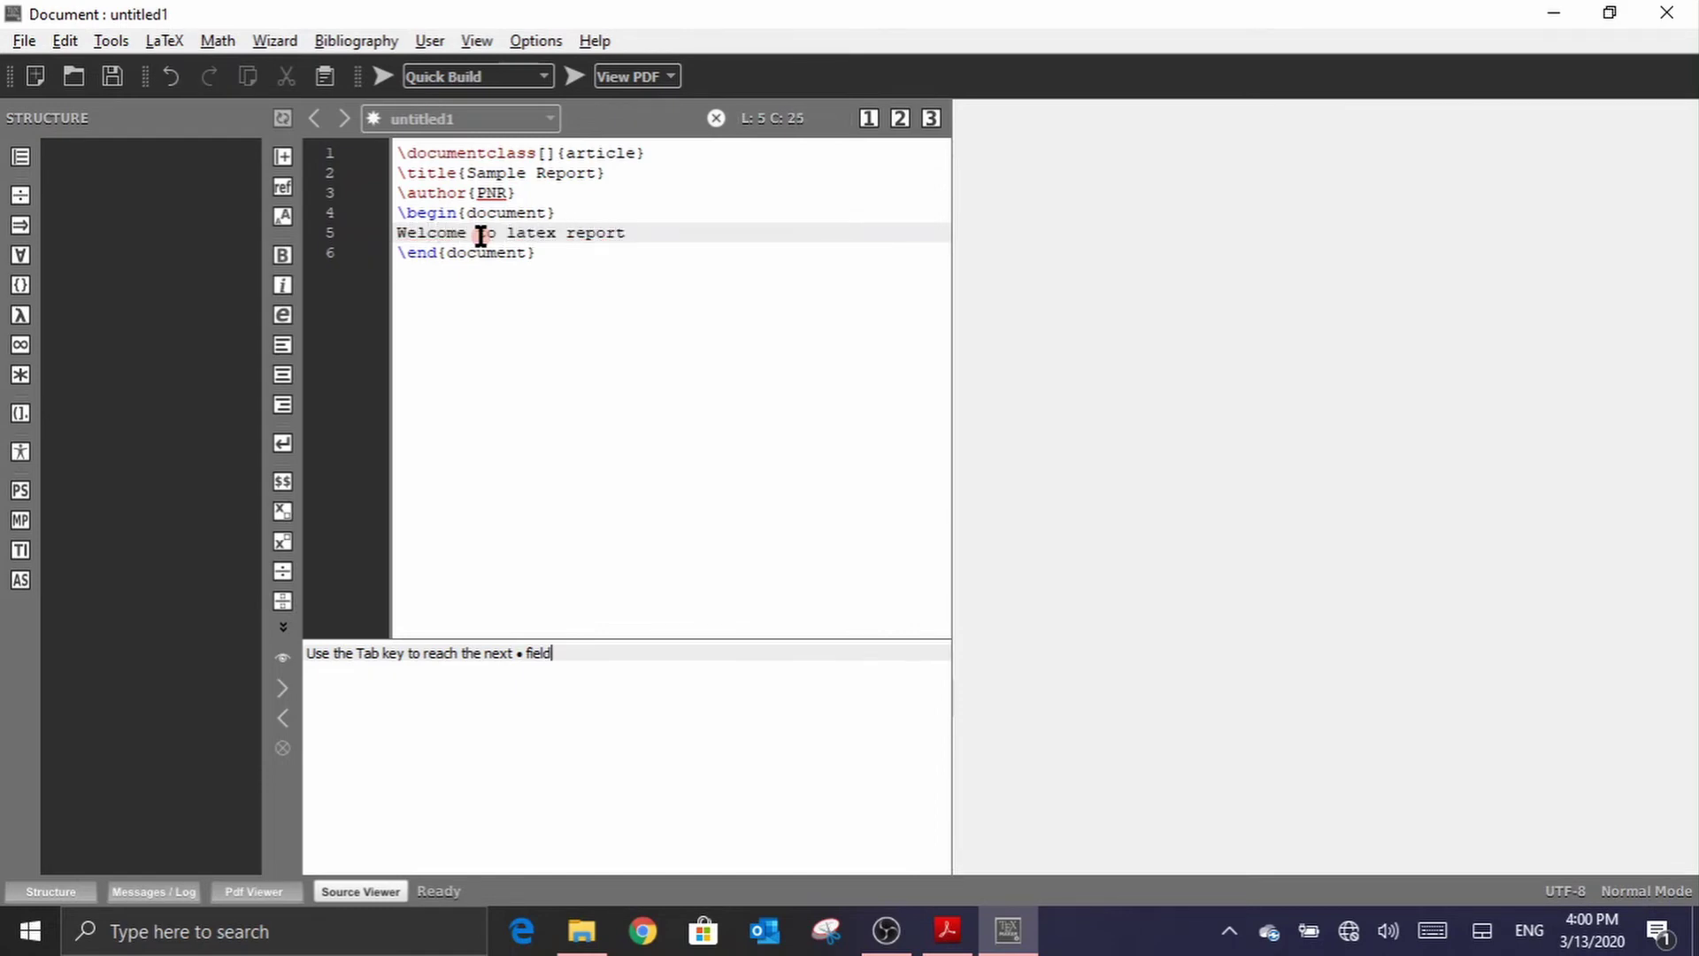
{"action": "type", "text": "writing"}
{"action": "type", "text": "."}
Step: Attempt a build of the unsaved document and dismiss both resulting error messages
{"action": "left_click", "coordinate": [383, 77]}
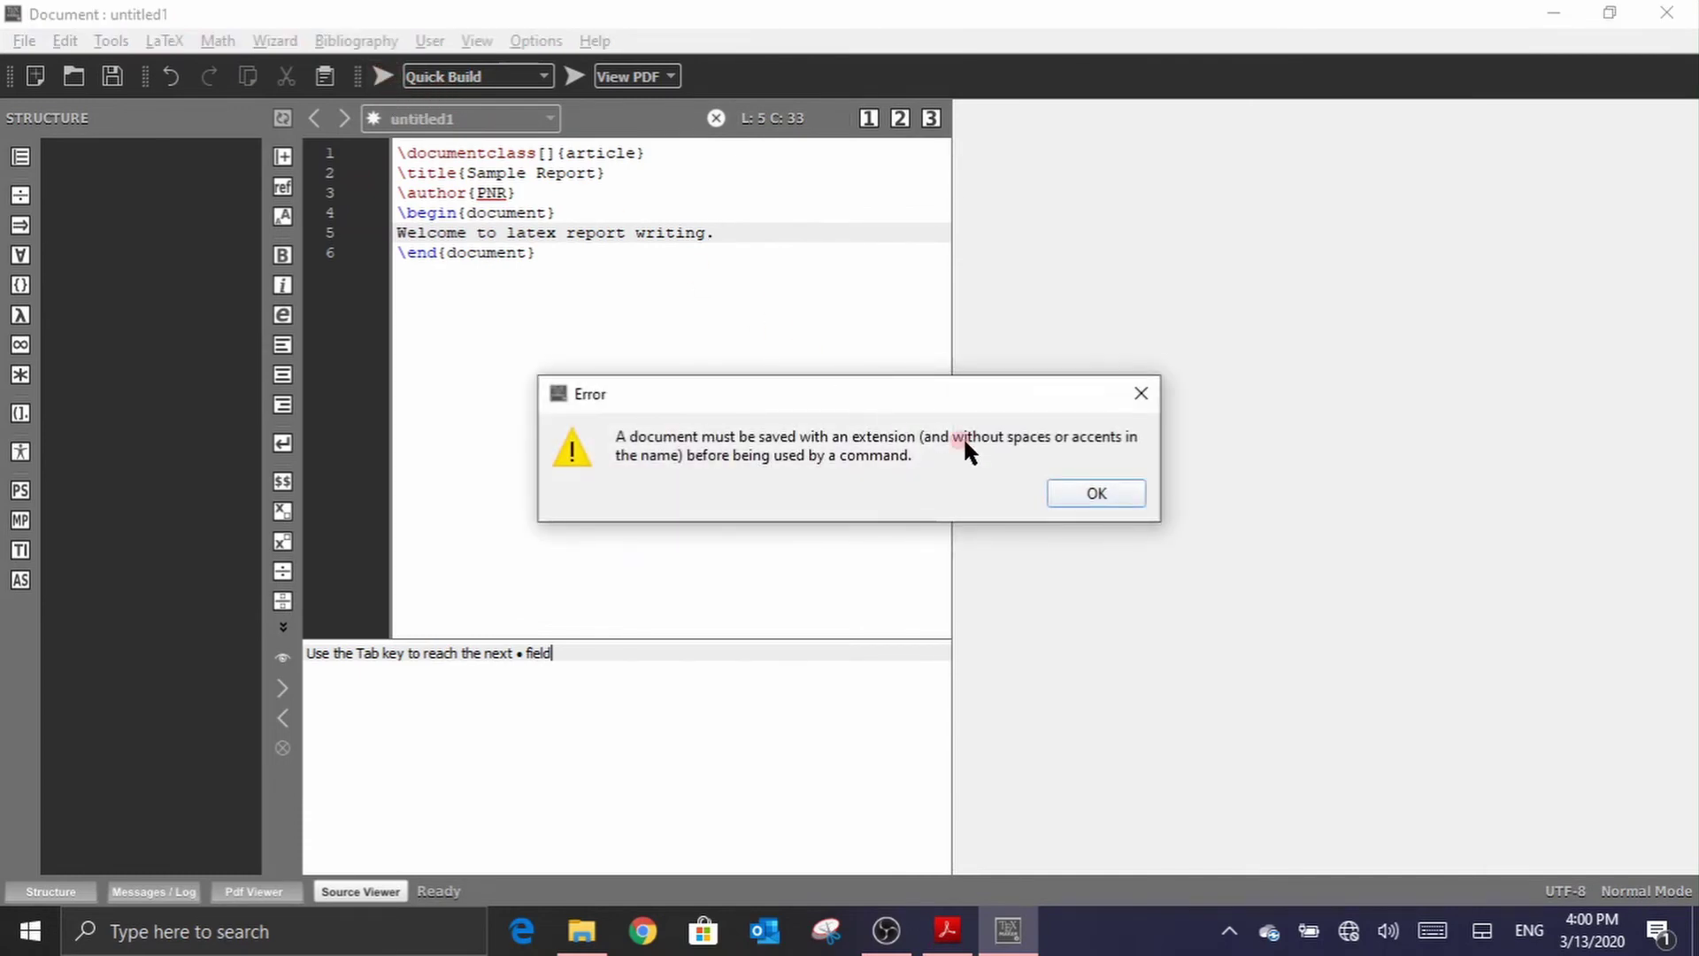
{"action": "left_click", "coordinate": [1124, 492]}
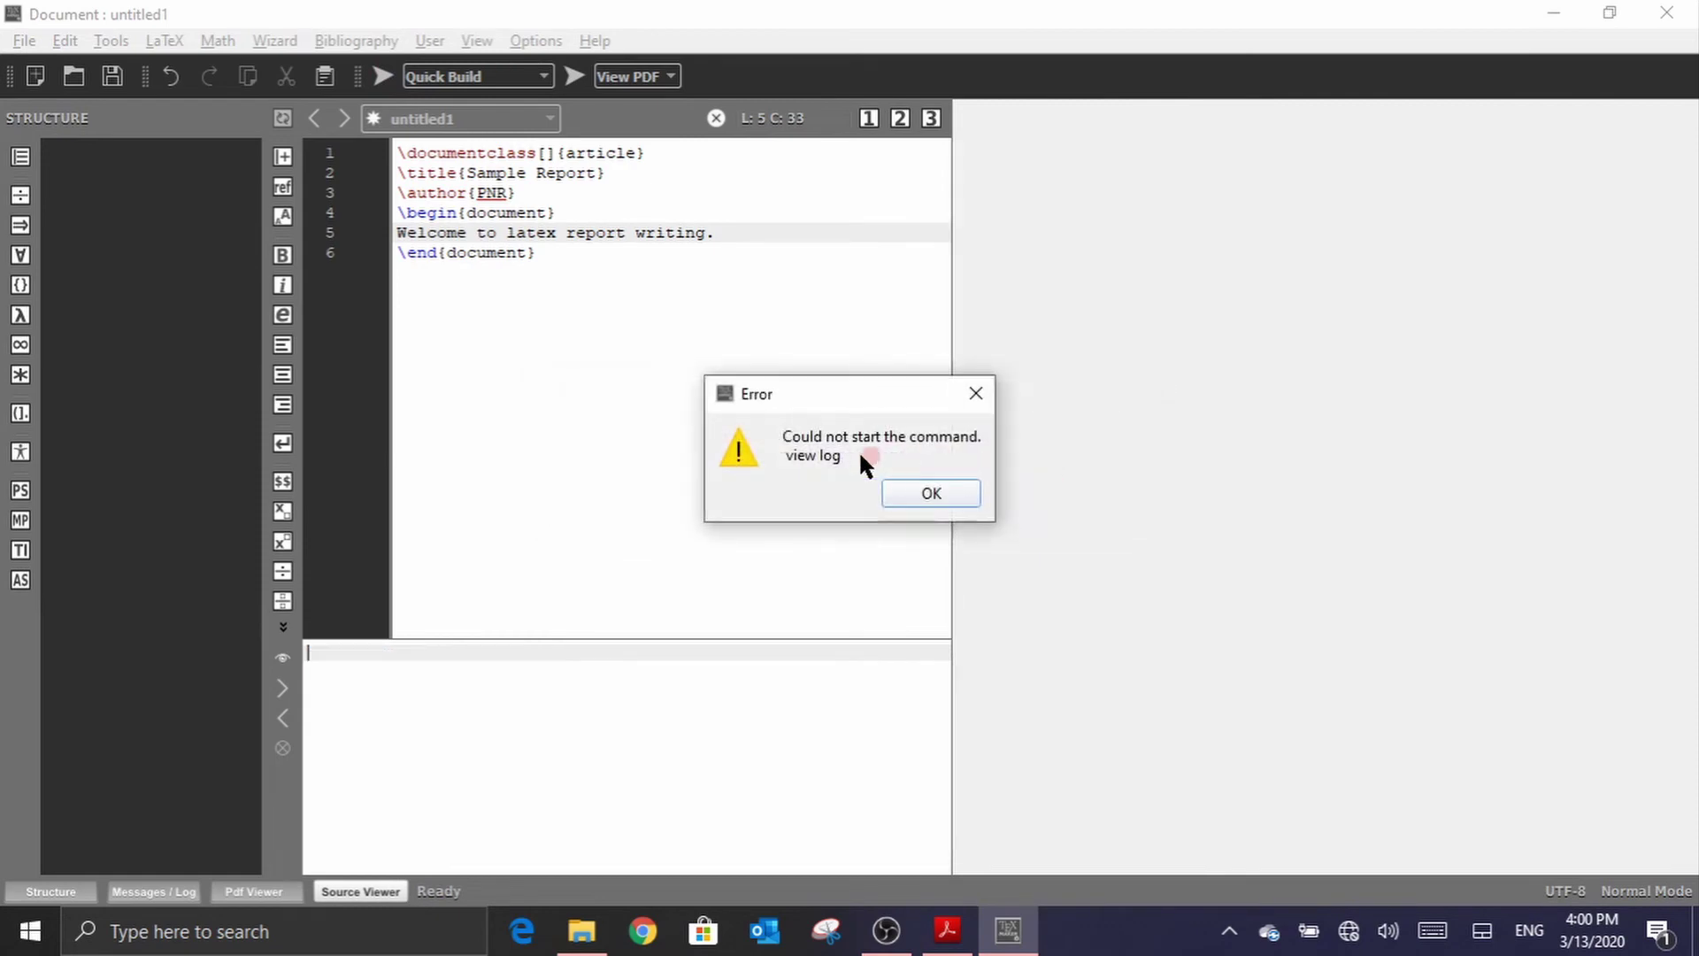
{"action": "left_click", "coordinate": [926, 495]}
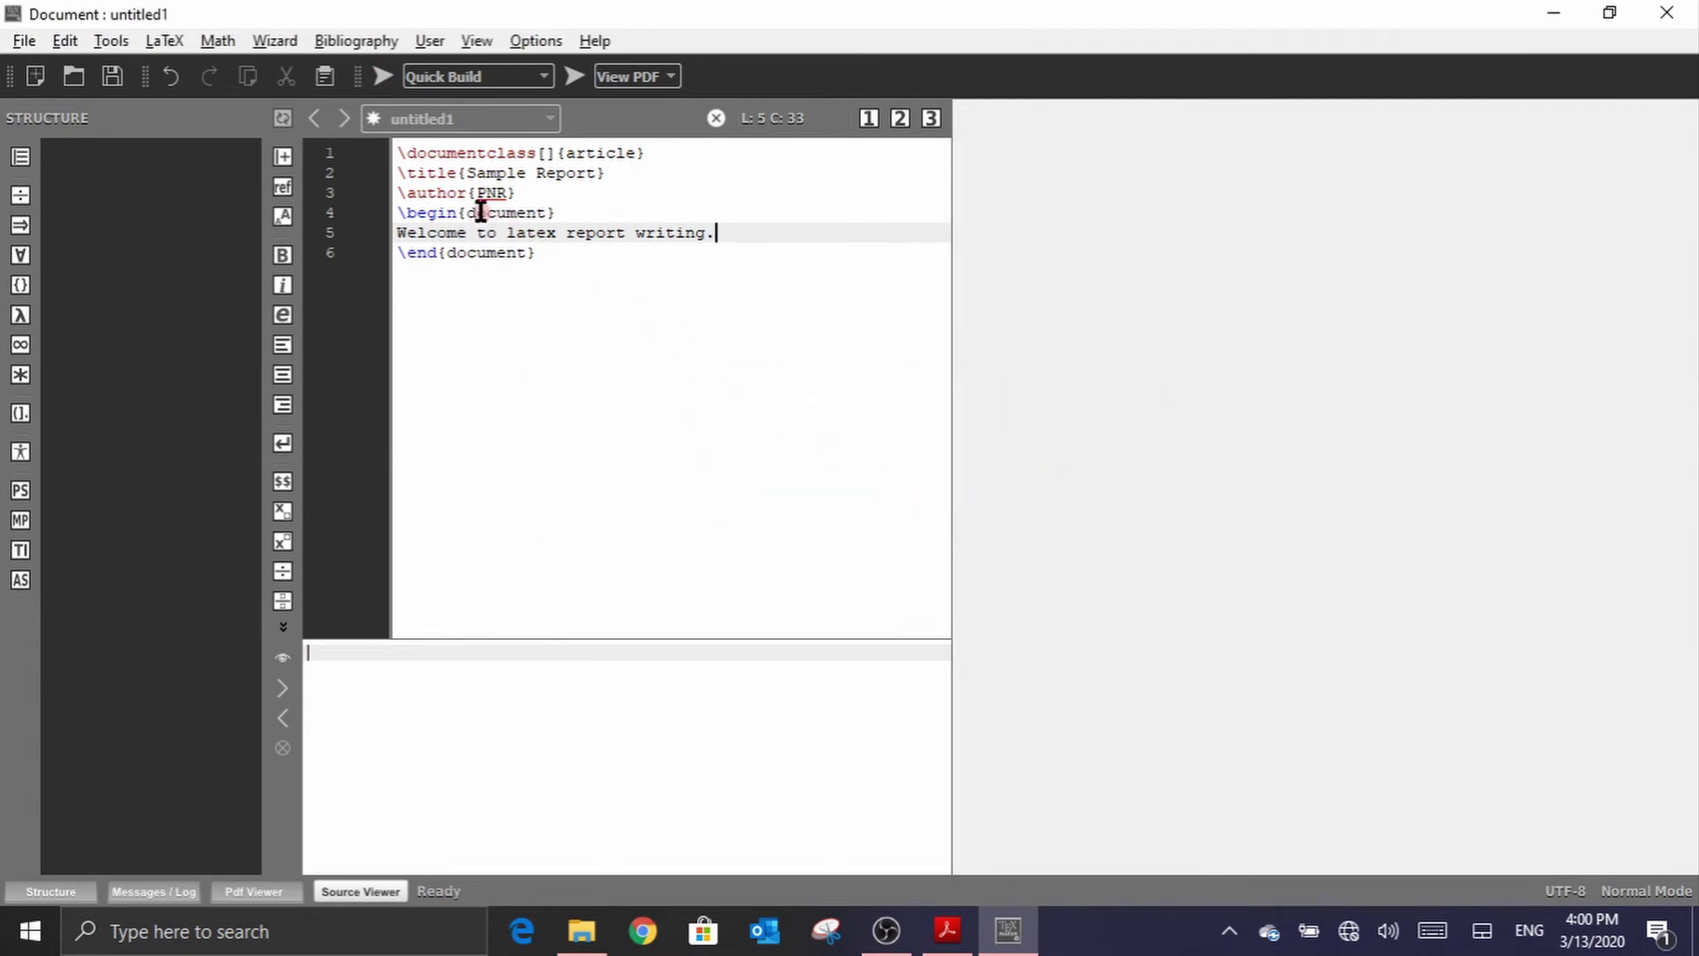
Step: Remove the empty [] so line 1 reads \documentclass{article}
{"action": "left_click", "coordinate": [548, 153]}
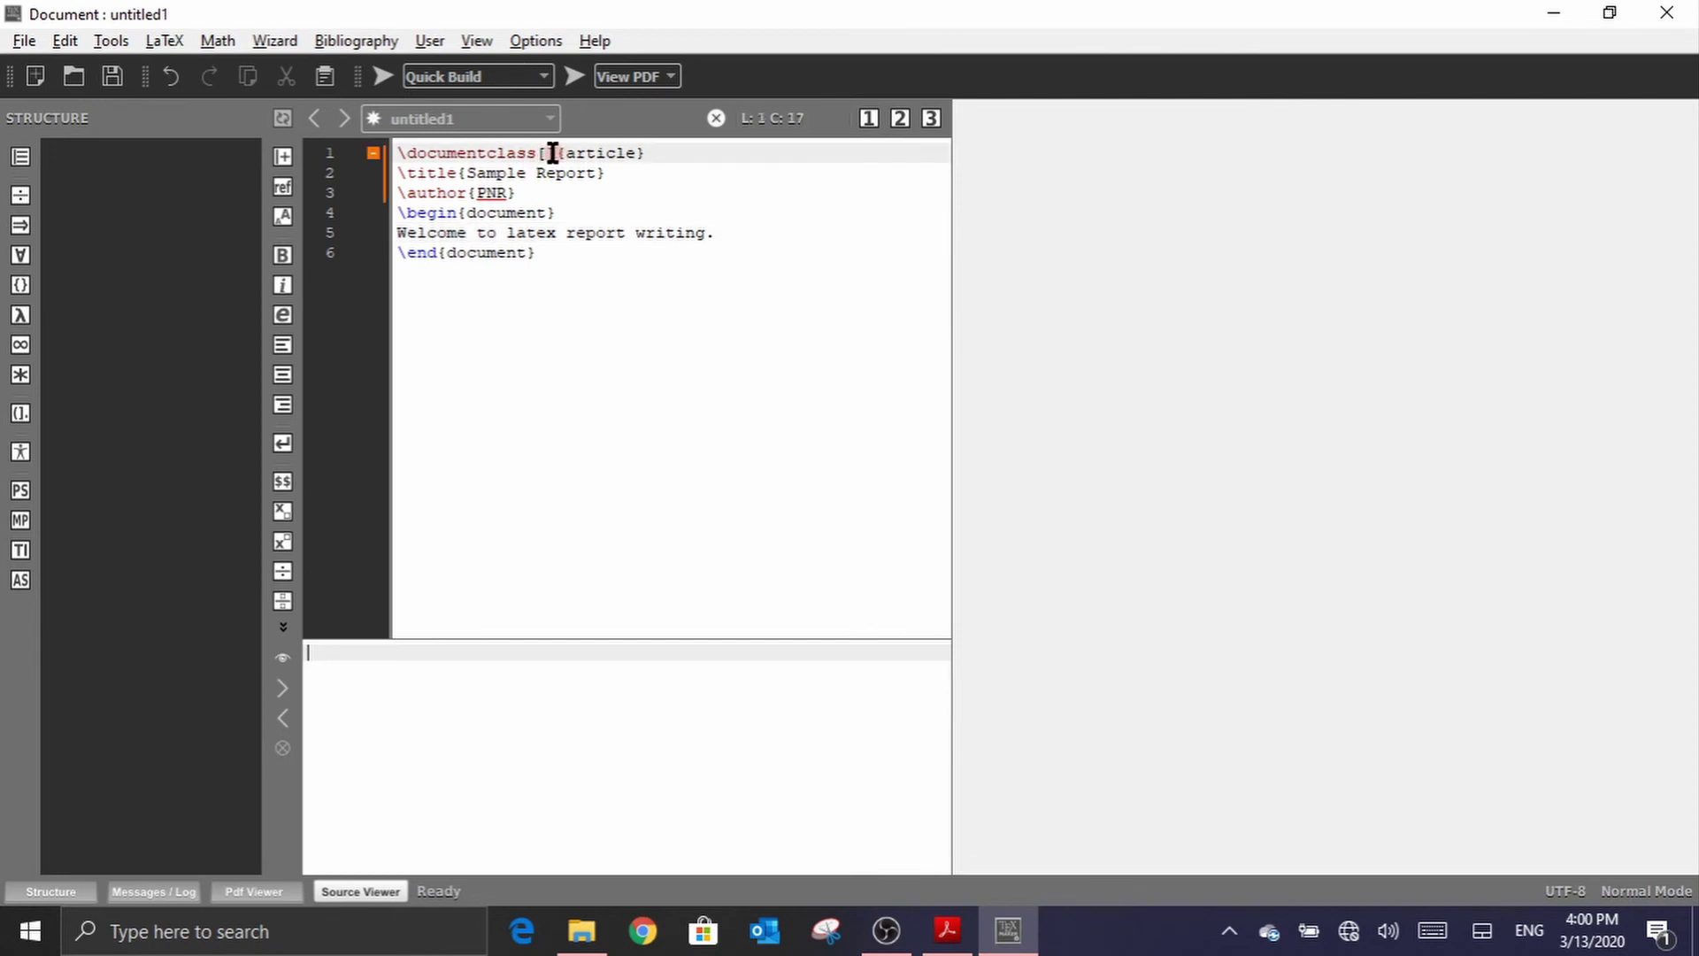
{"action": "left_click_drag", "start_coordinate": [547, 153], "coordinate": [540, 153]}
{"action": "key", "text": "BackSpace"}
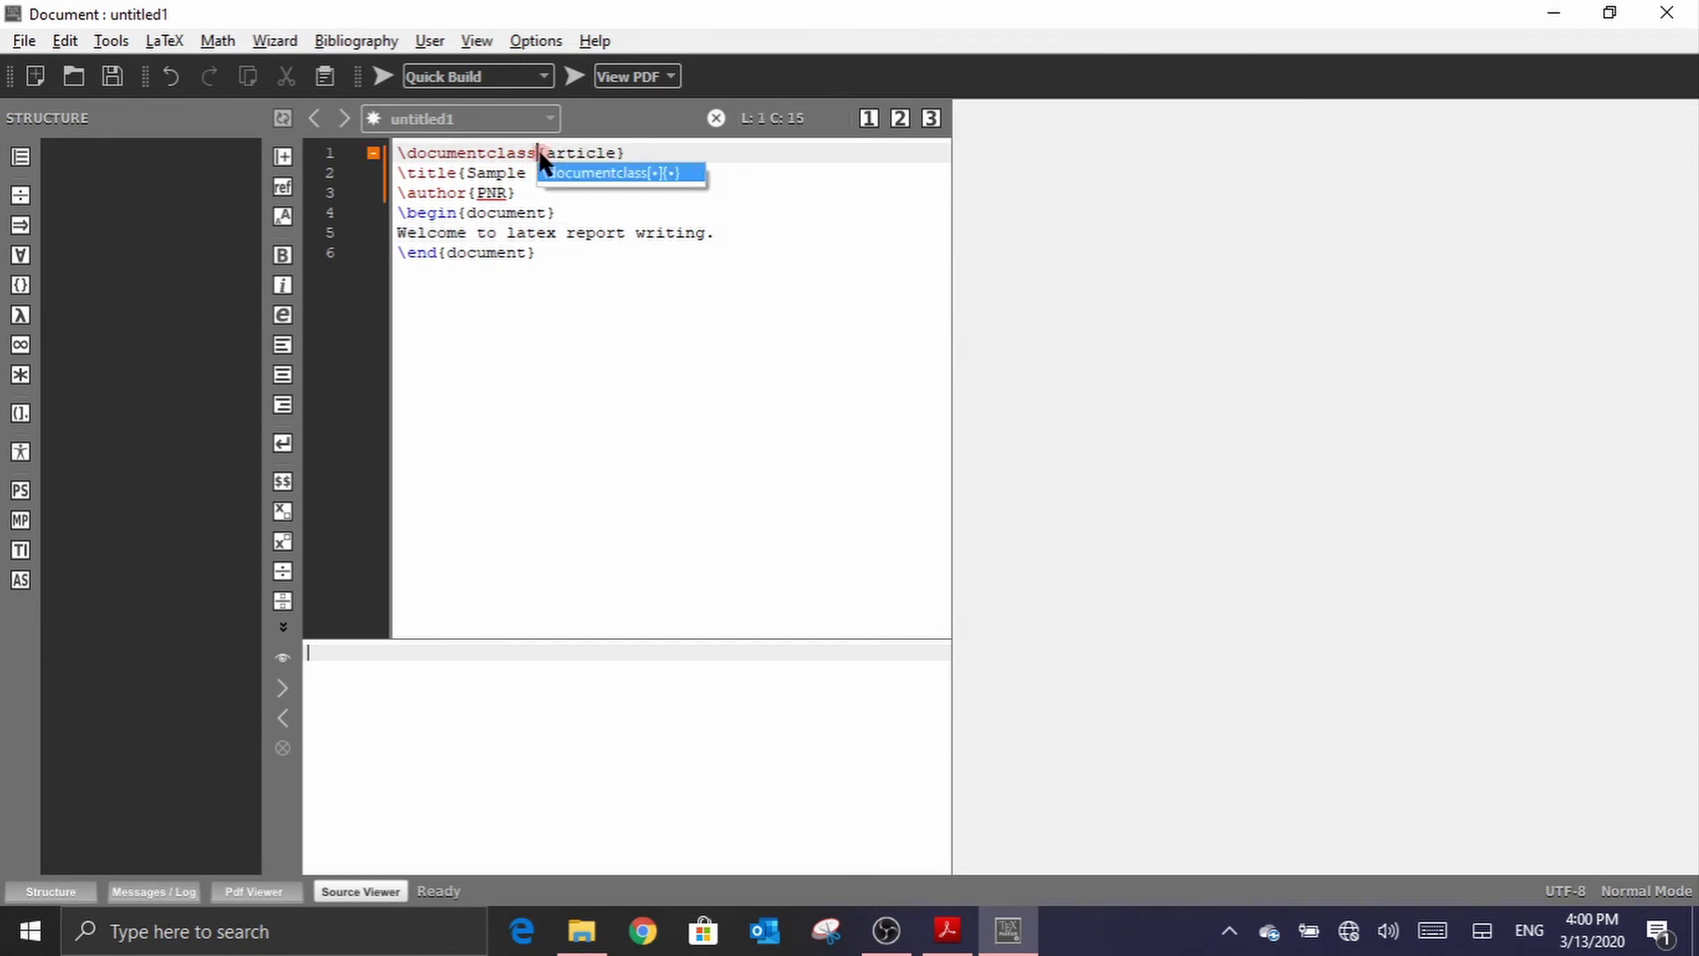
{"action": "left_click", "coordinate": [580, 277]}
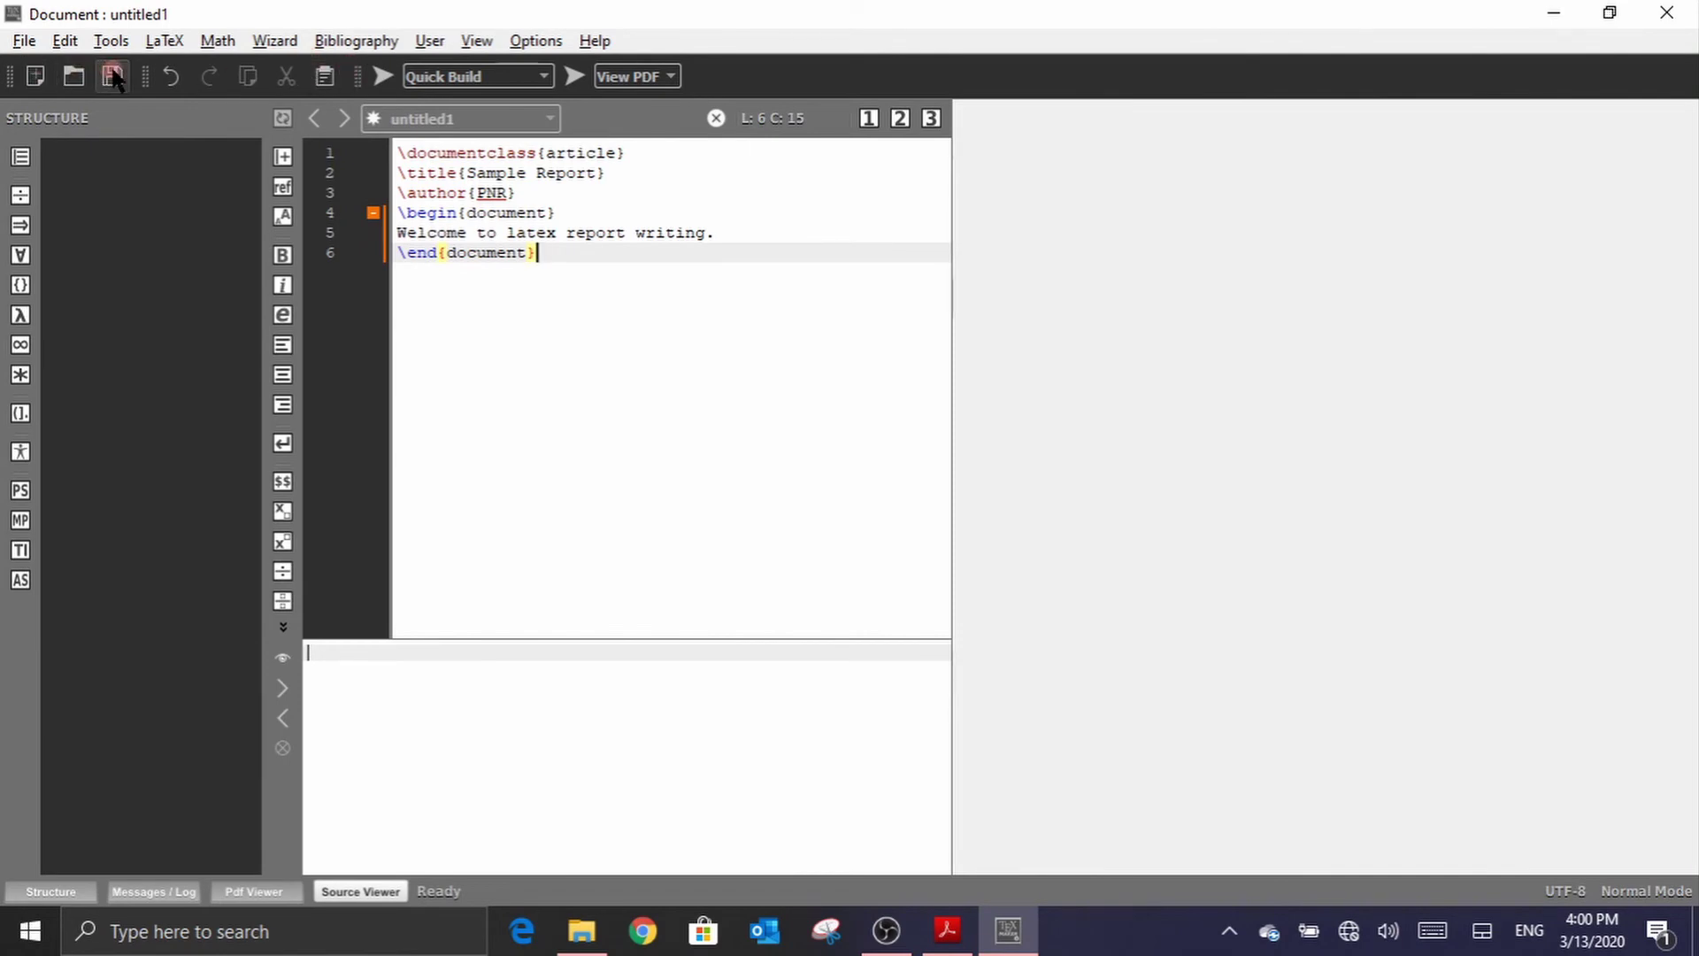
Step: Save the new document as sample1.tex in the Demo/Slides folder
{"action": "key", "text": "ctrl+s"}
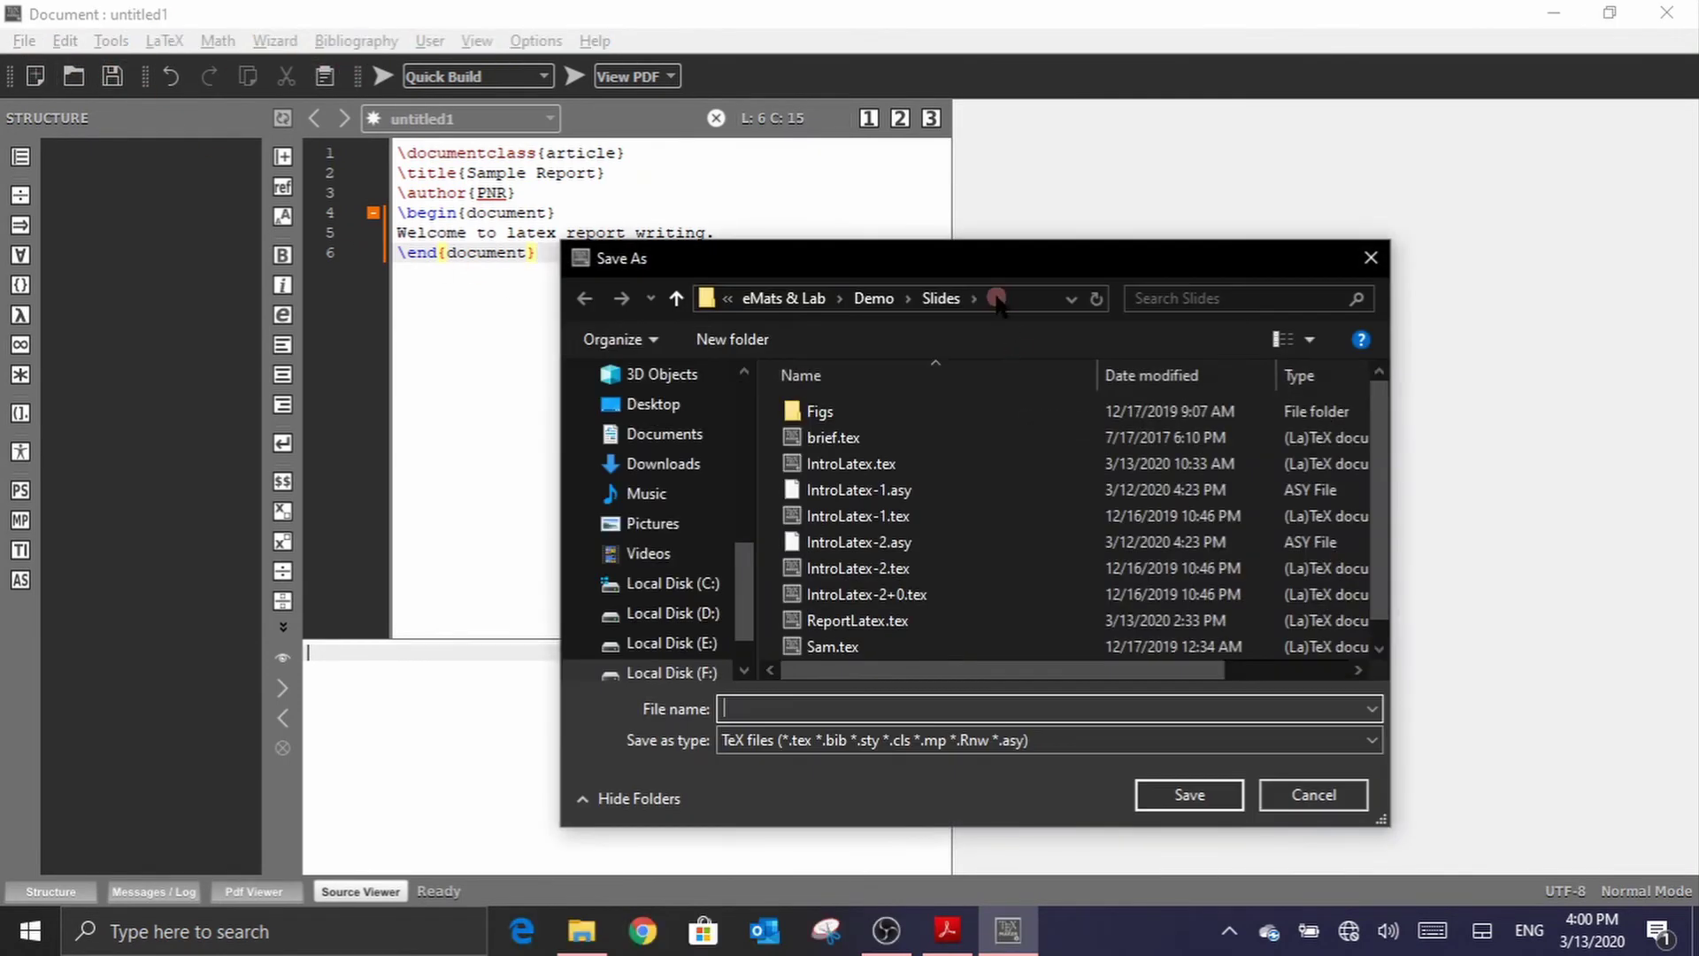
{"action": "left_click_drag", "start_coordinate": [999, 253], "coordinate": [919, 152]}
{"action": "type", "text": "s"}
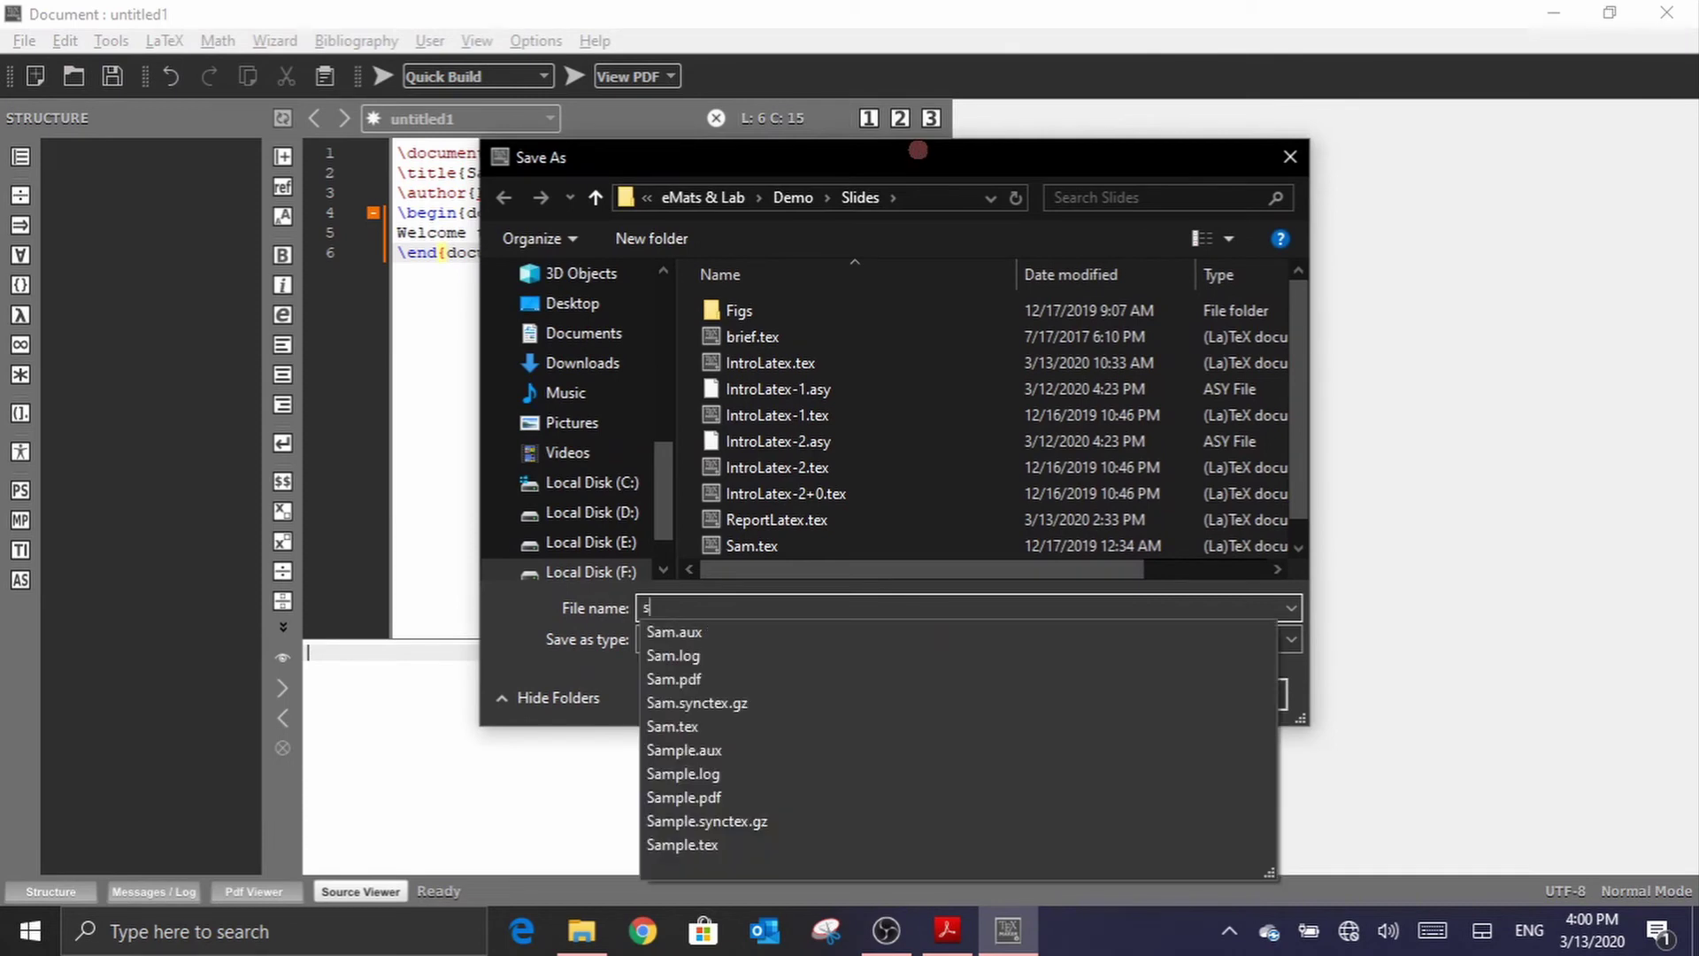
{"action": "type", "text": "amplei"}
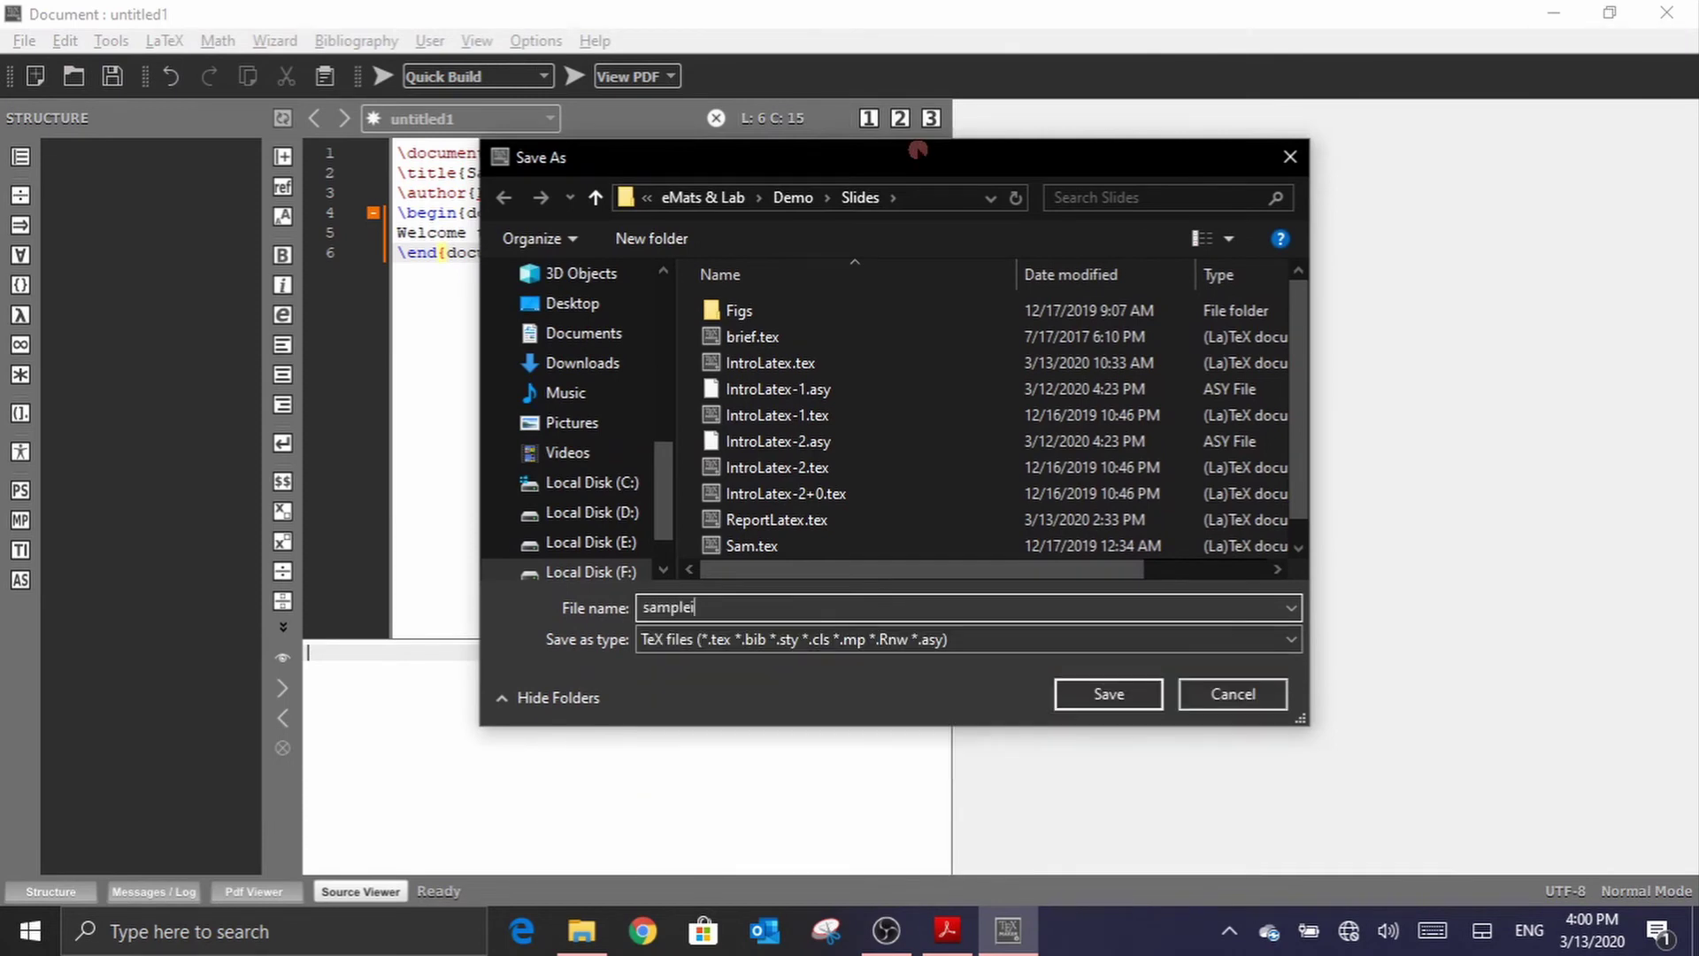
{"action": "key", "text": "BackSpace"}
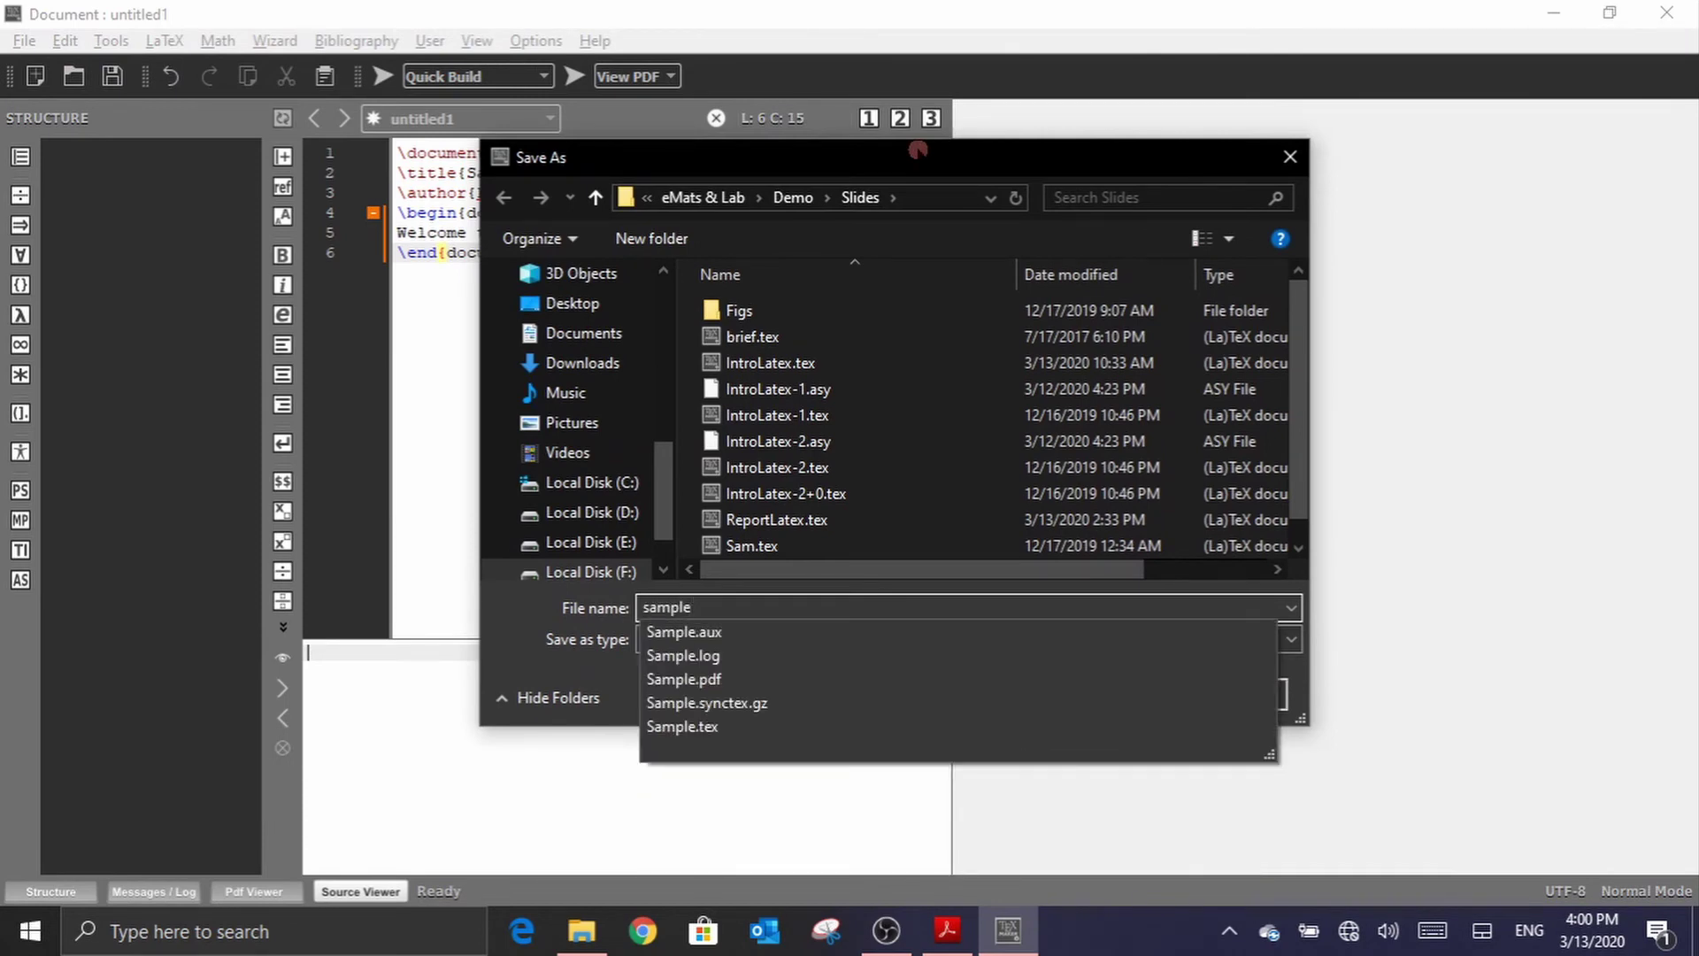
{"action": "type", "text": "1.tex"}
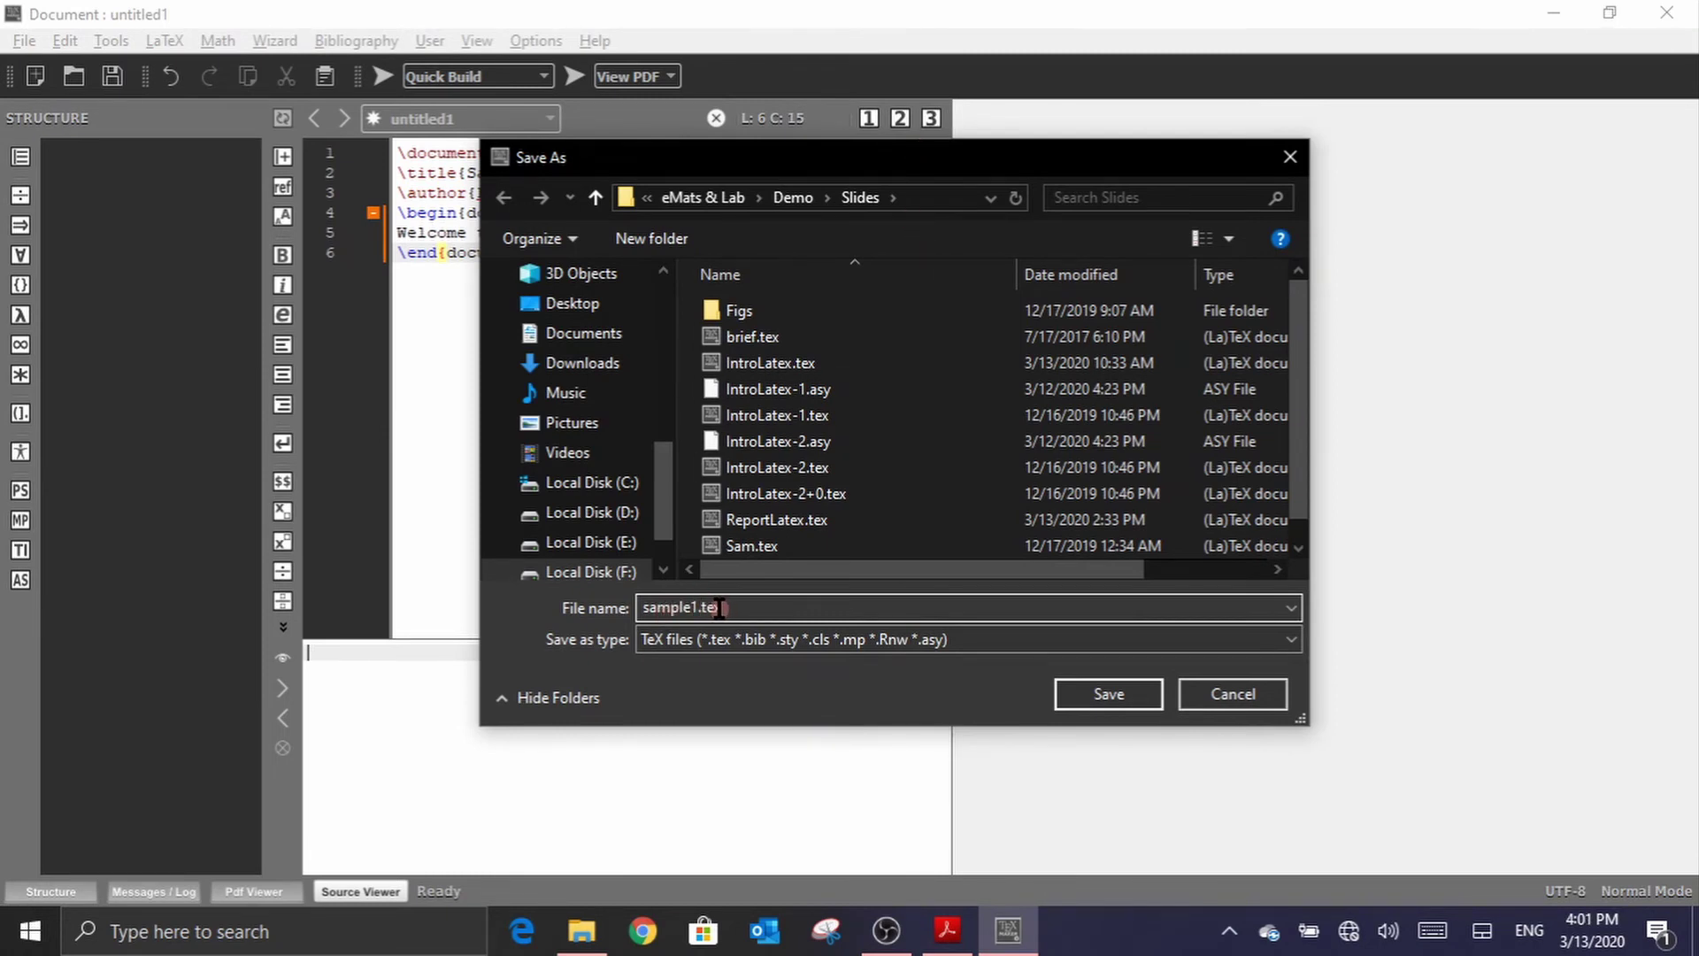
{"action": "type", "text": "x"}
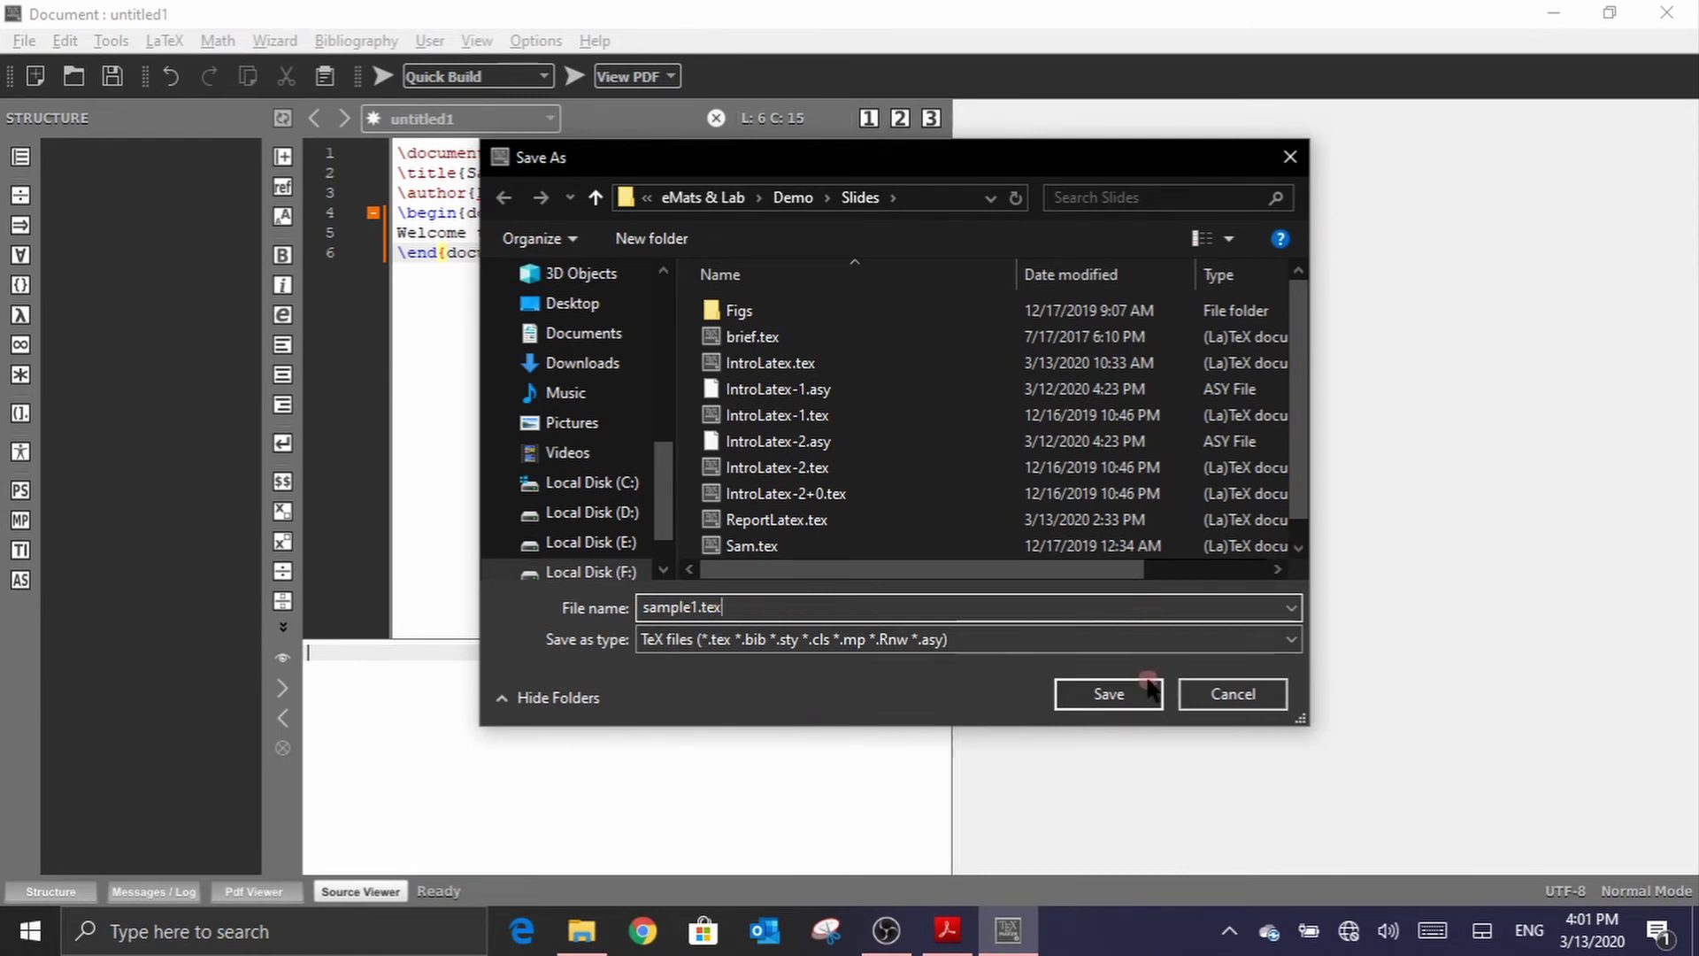
{"action": "left_click", "coordinate": [1108, 693]}
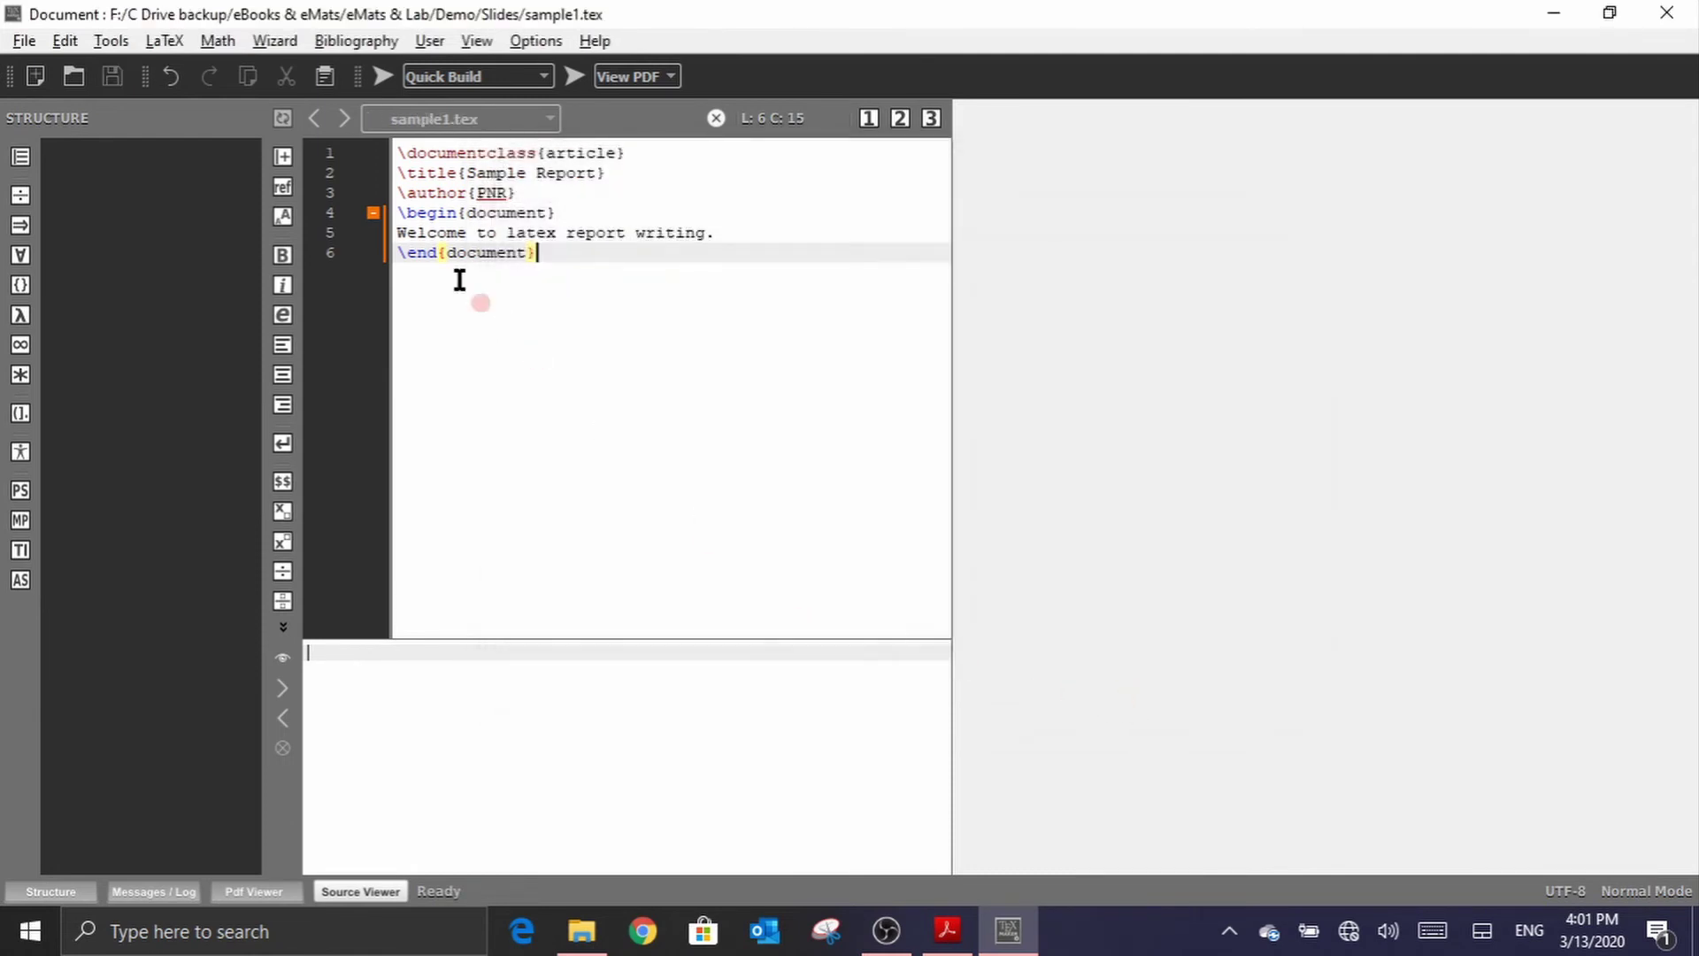
Step: Quick Build sample1.tex to preview a PDF reading 'Welcome to latex report writing.'
{"action": "left_click", "coordinate": [382, 76]}
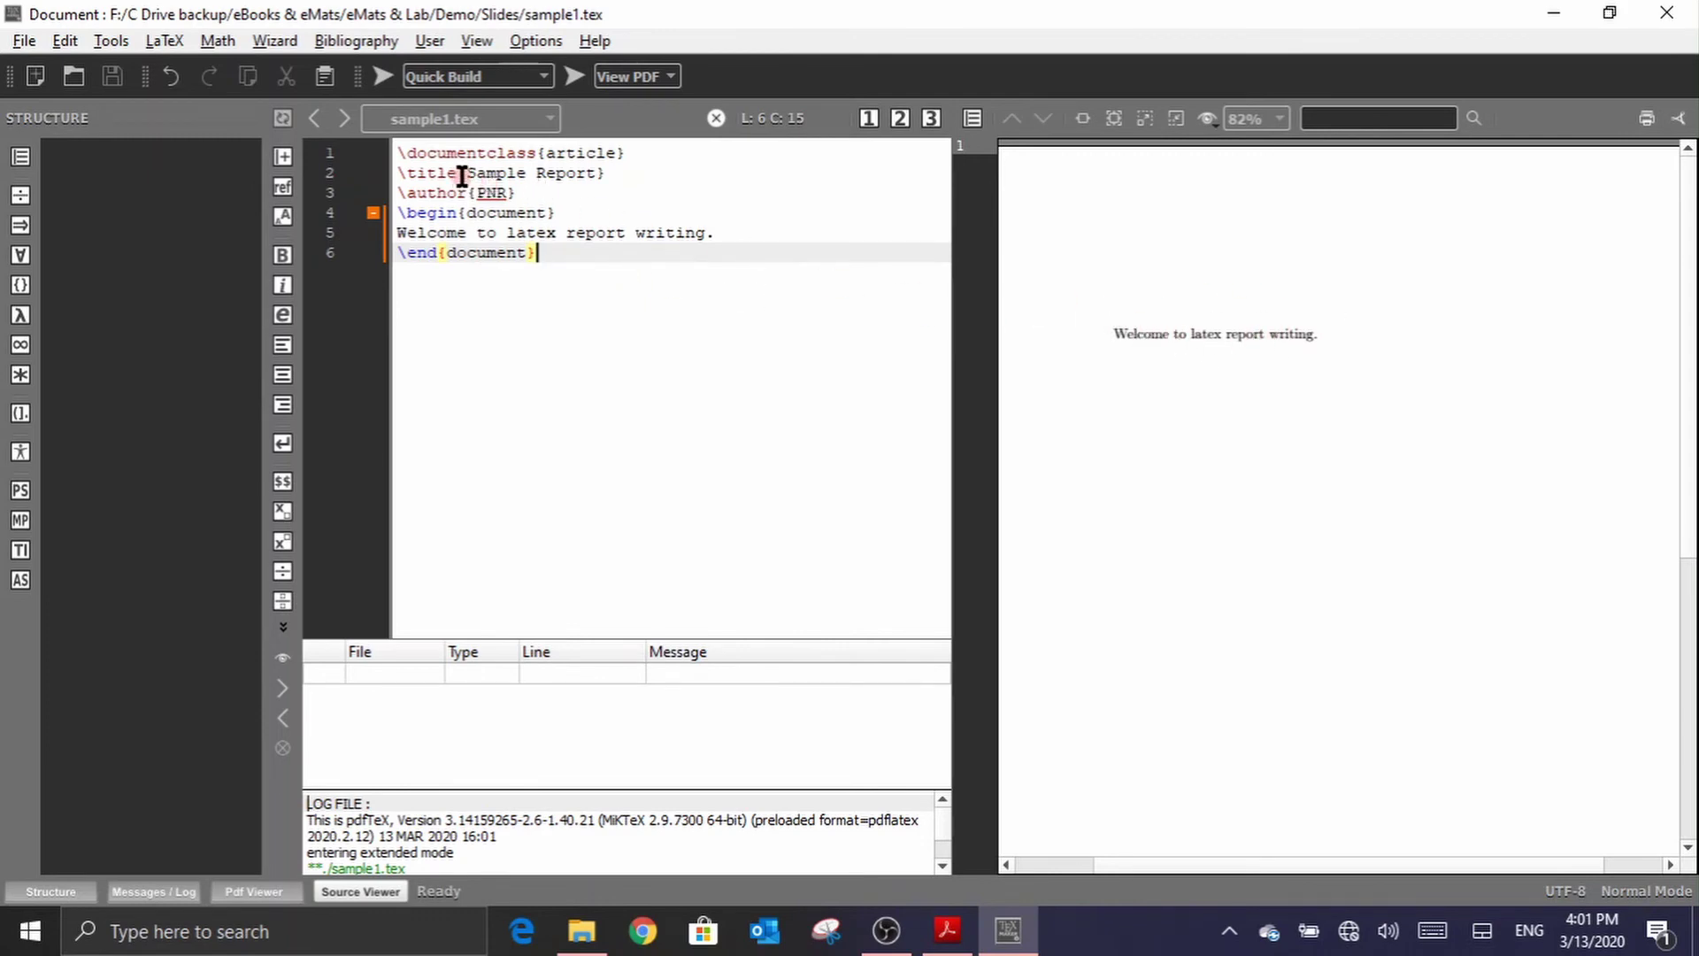
Step: Insert \maketitle after \begin{document} and recompile, showing Sample Report, author PNR and date
{"action": "left_click", "coordinate": [574, 211]}
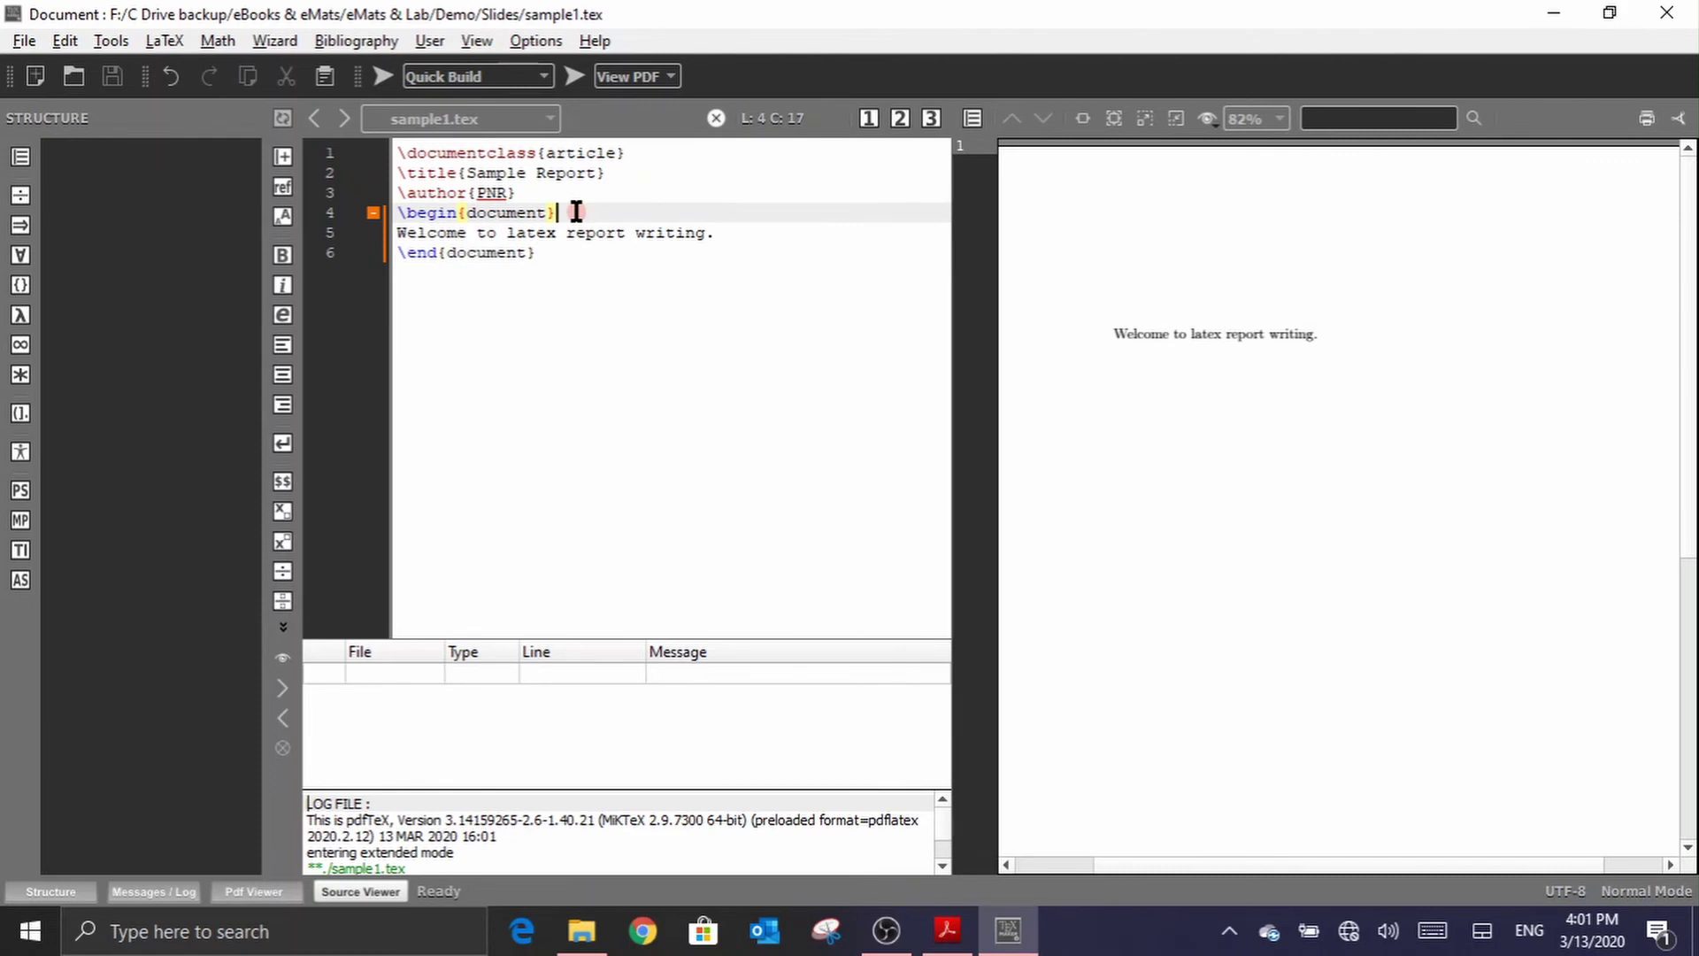
{"action": "key", "text": "Return"}
{"action": "type", "text": "\\m"}
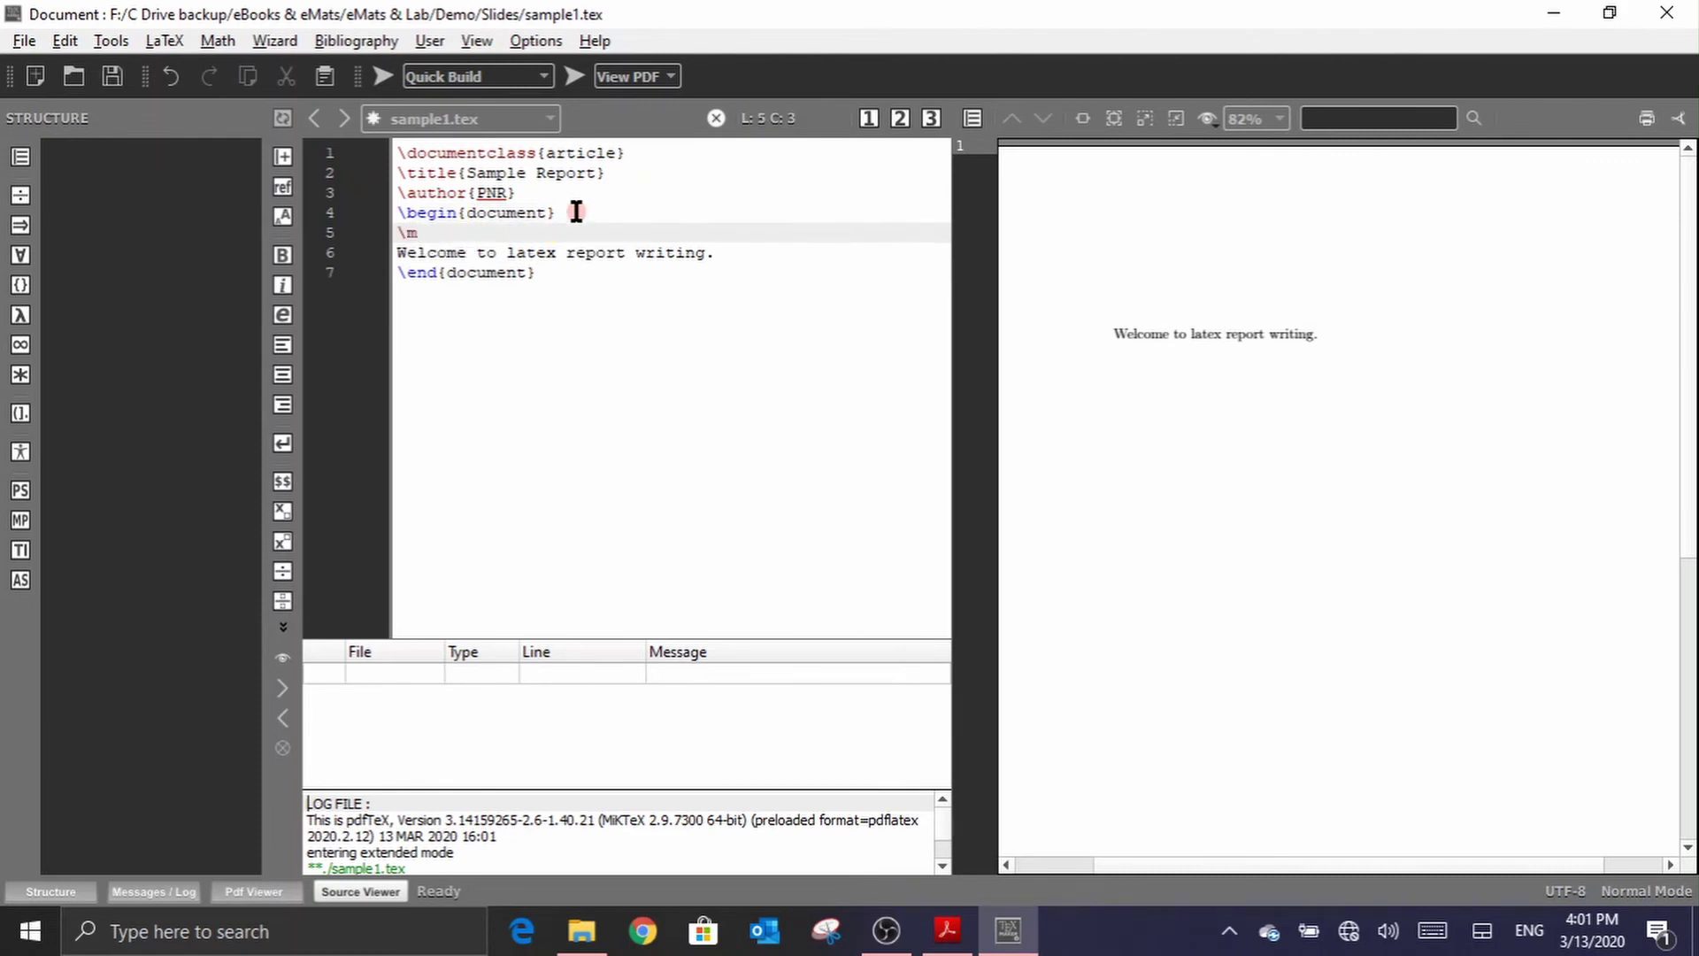
{"action": "type", "text": "ake"}
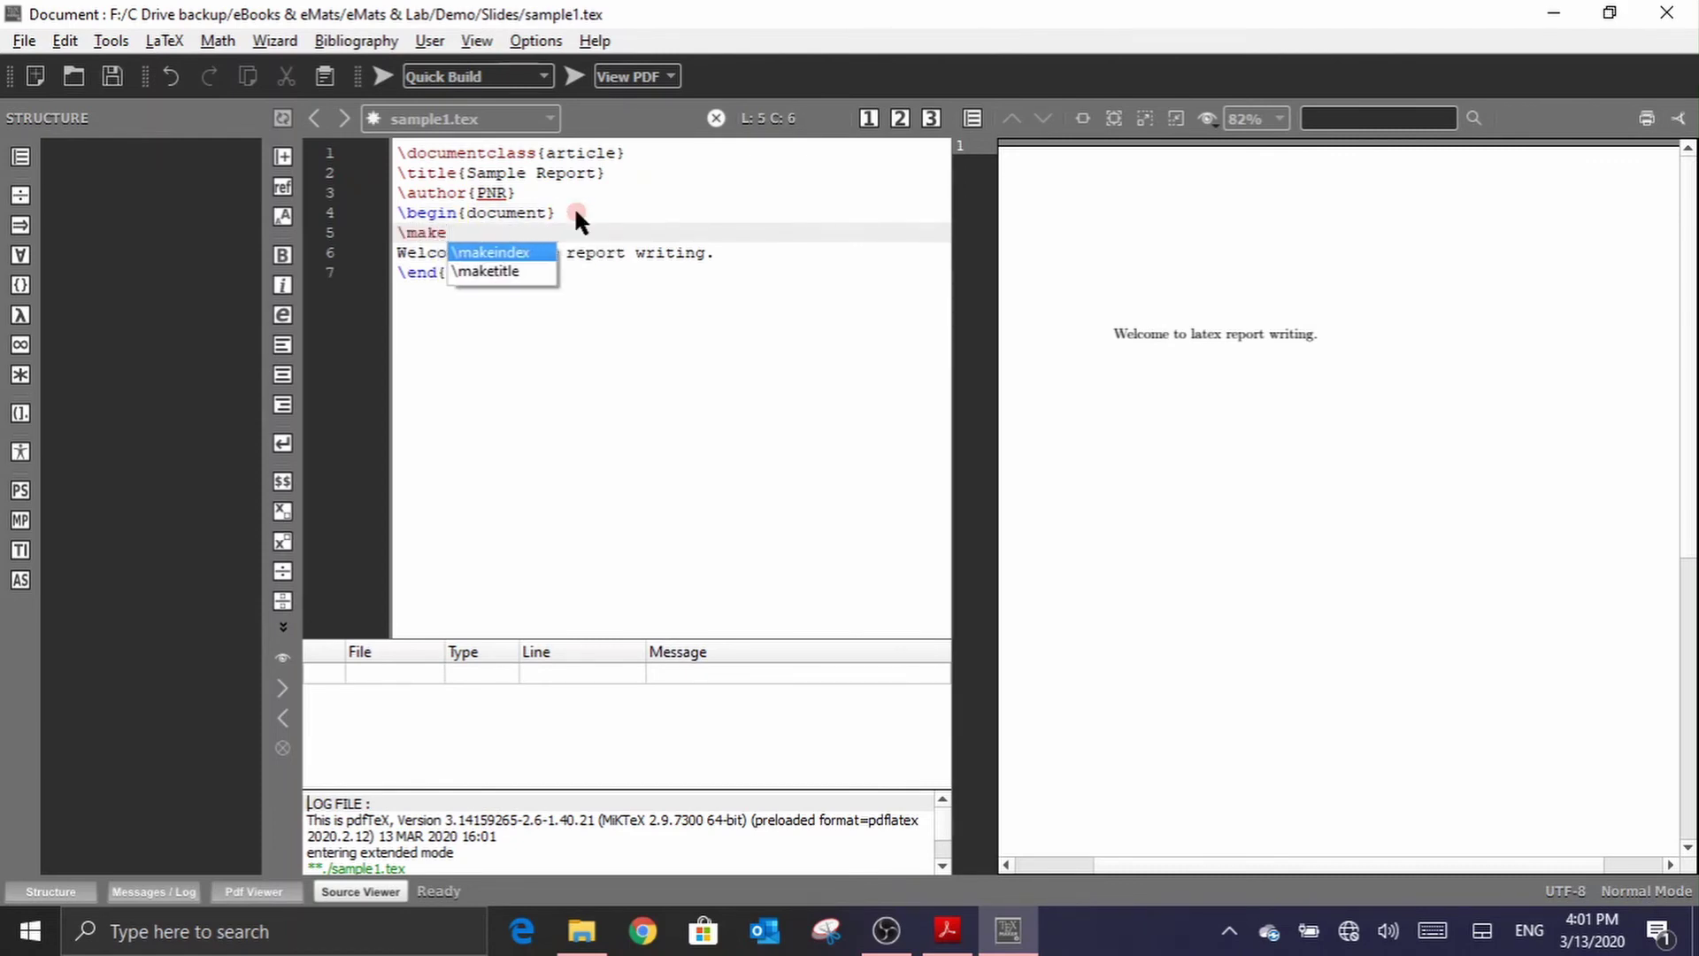
{"action": "key", "text": "Down"}
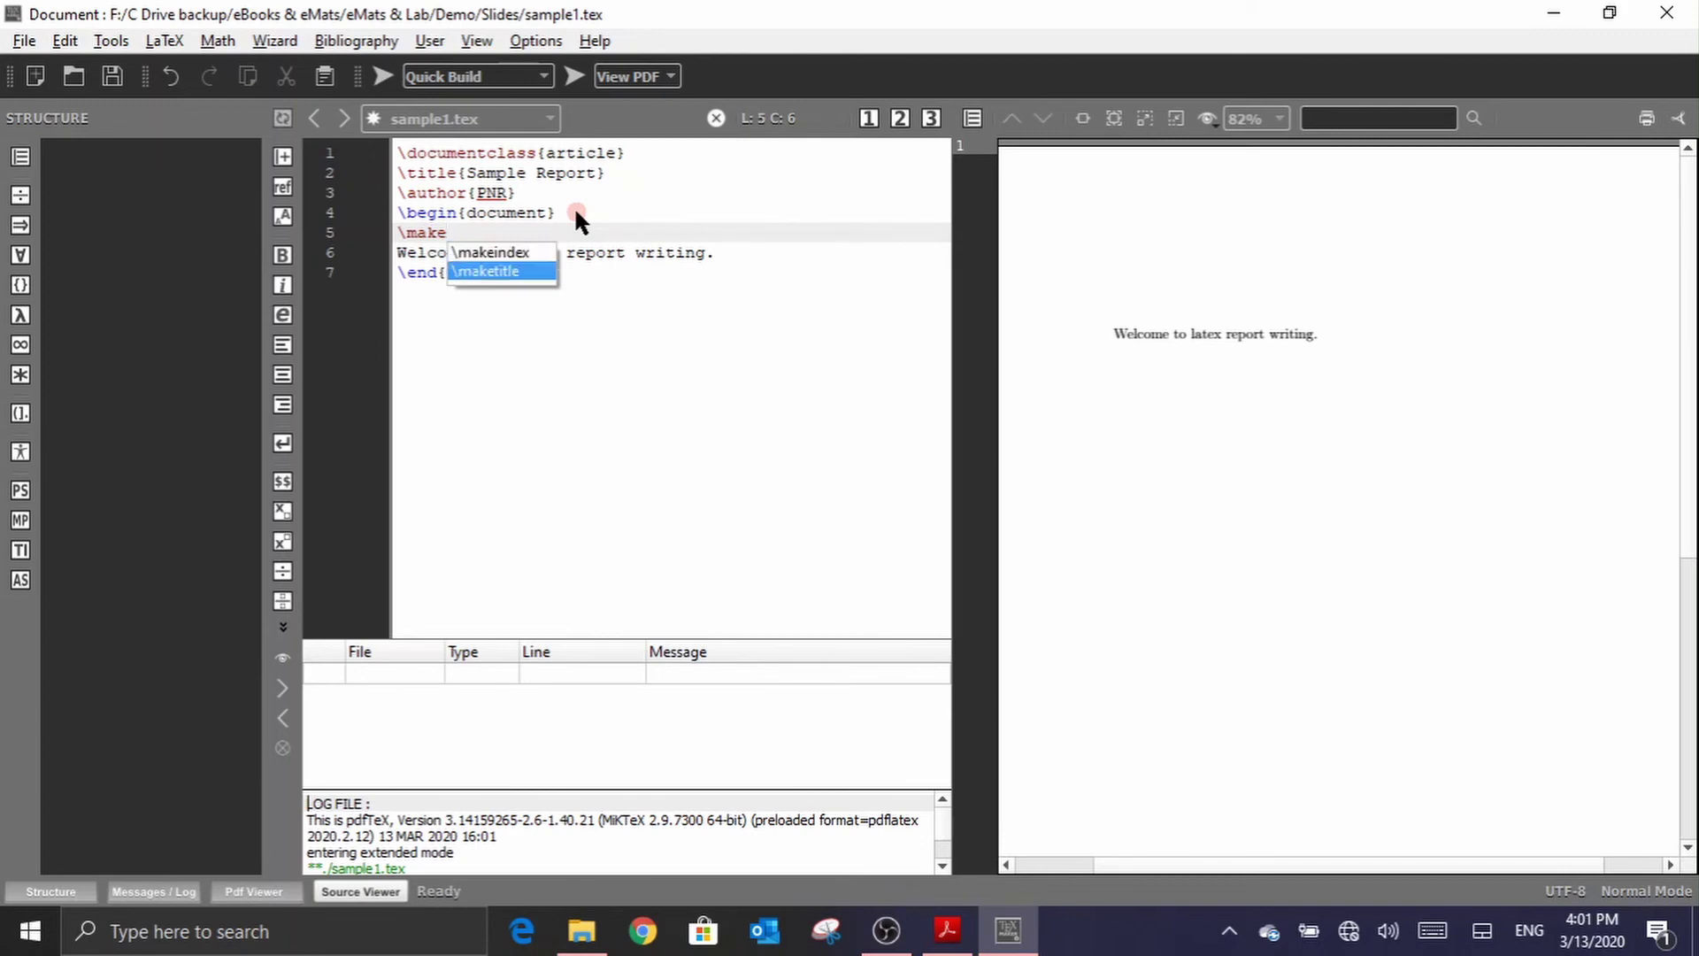
{"action": "key", "text": "Return"}
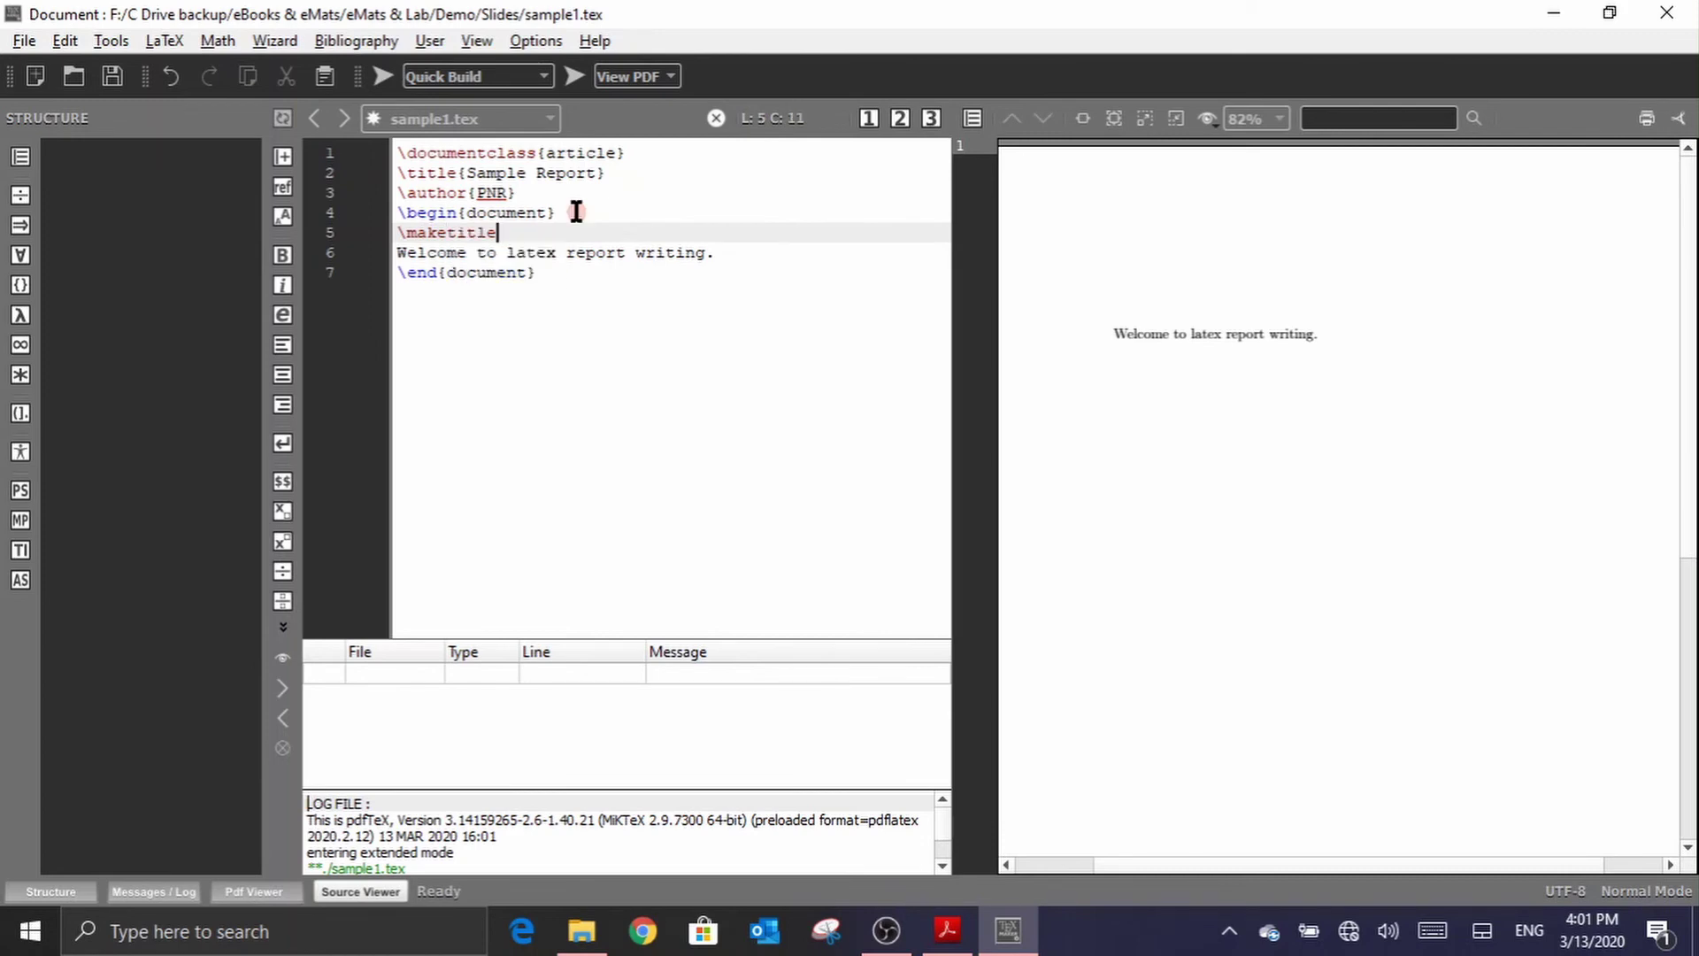
{"action": "left_click", "coordinate": [383, 76]}
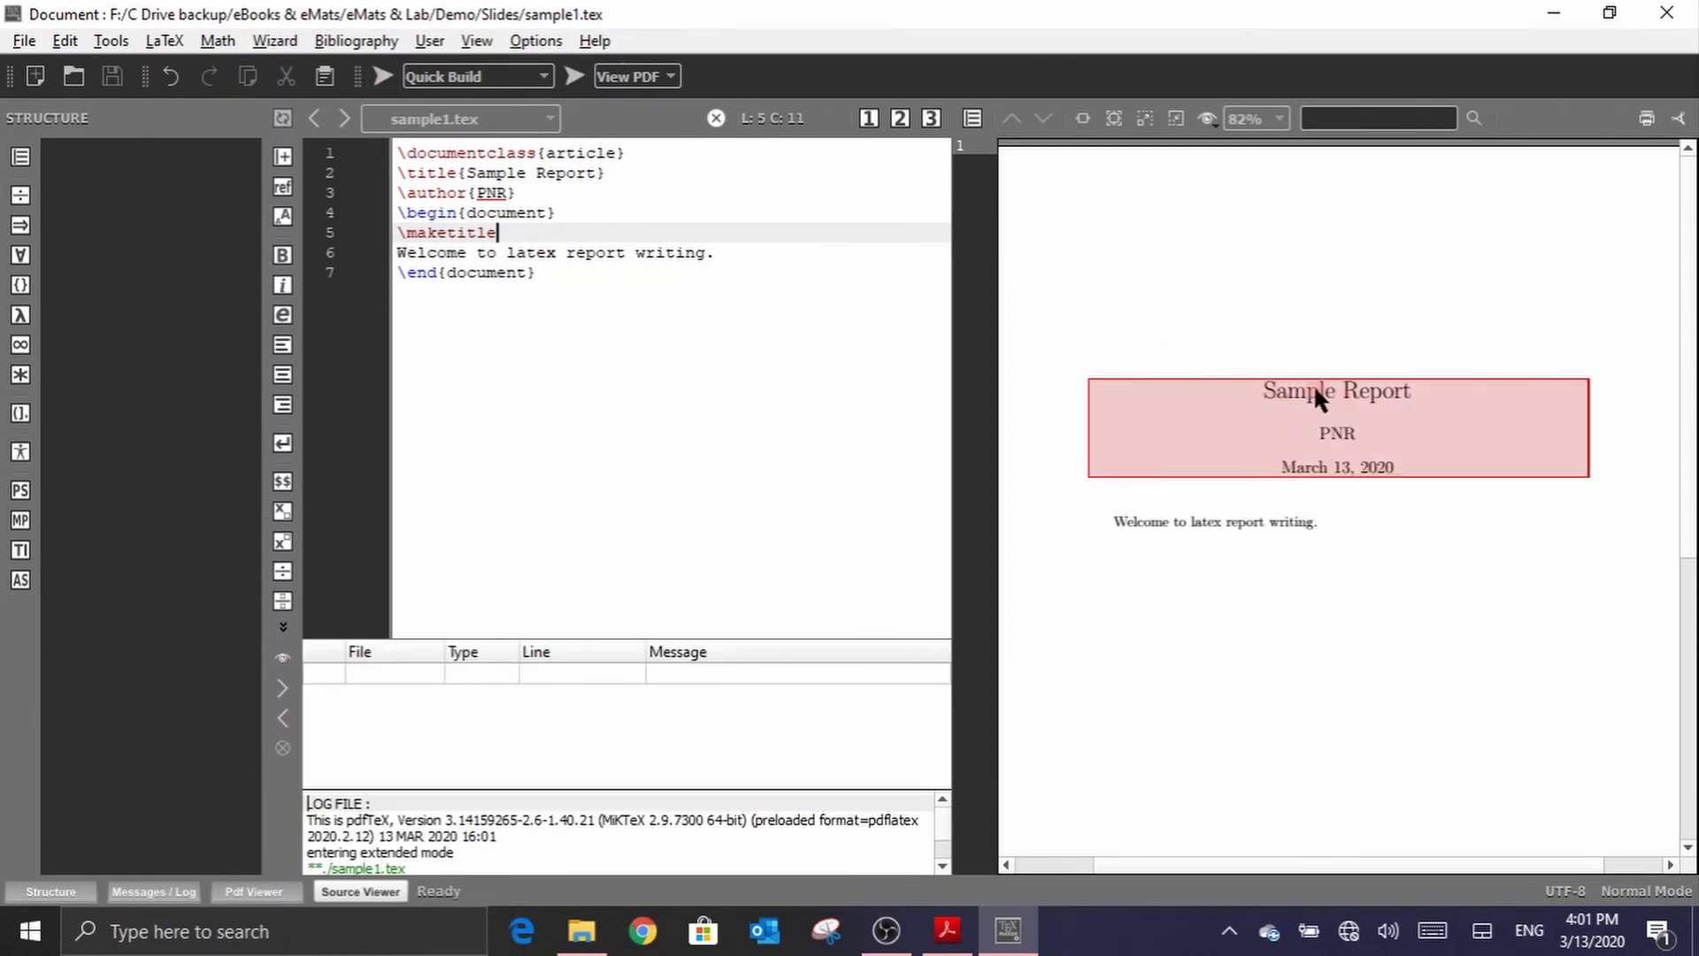
{"action": "left_click", "coordinate": [1314, 384]}
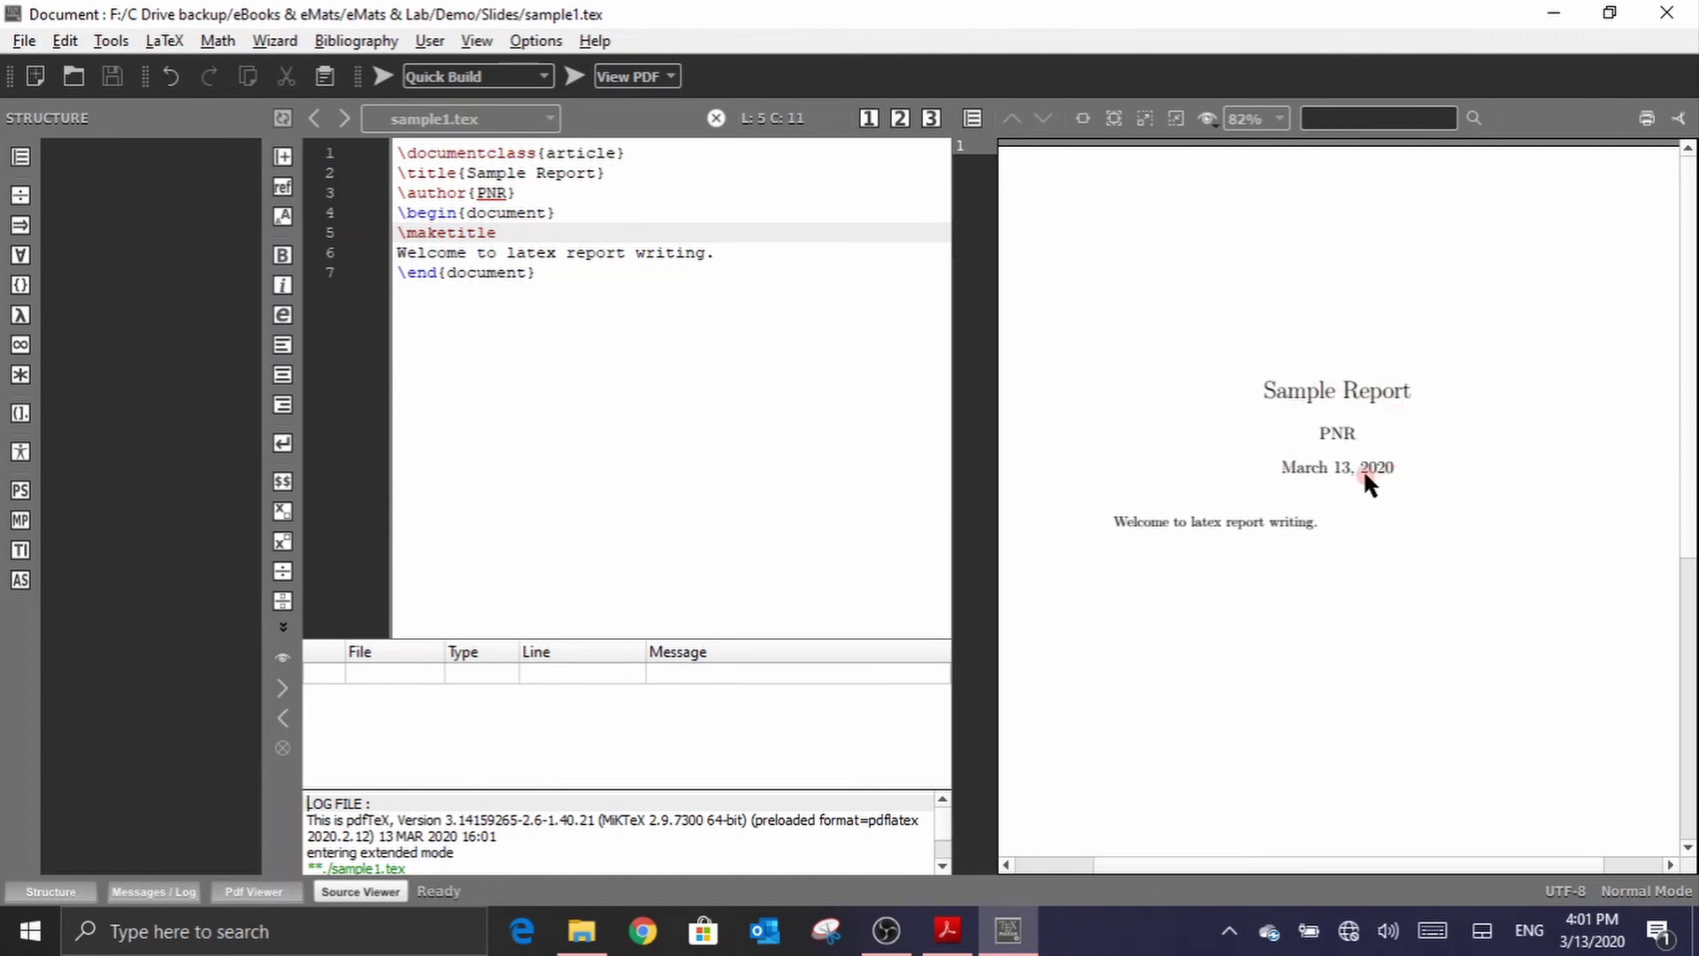
{"action": "scroll", "coordinate": [1444, 372], "scroll_direction": "down", "scroll_amount": 2}
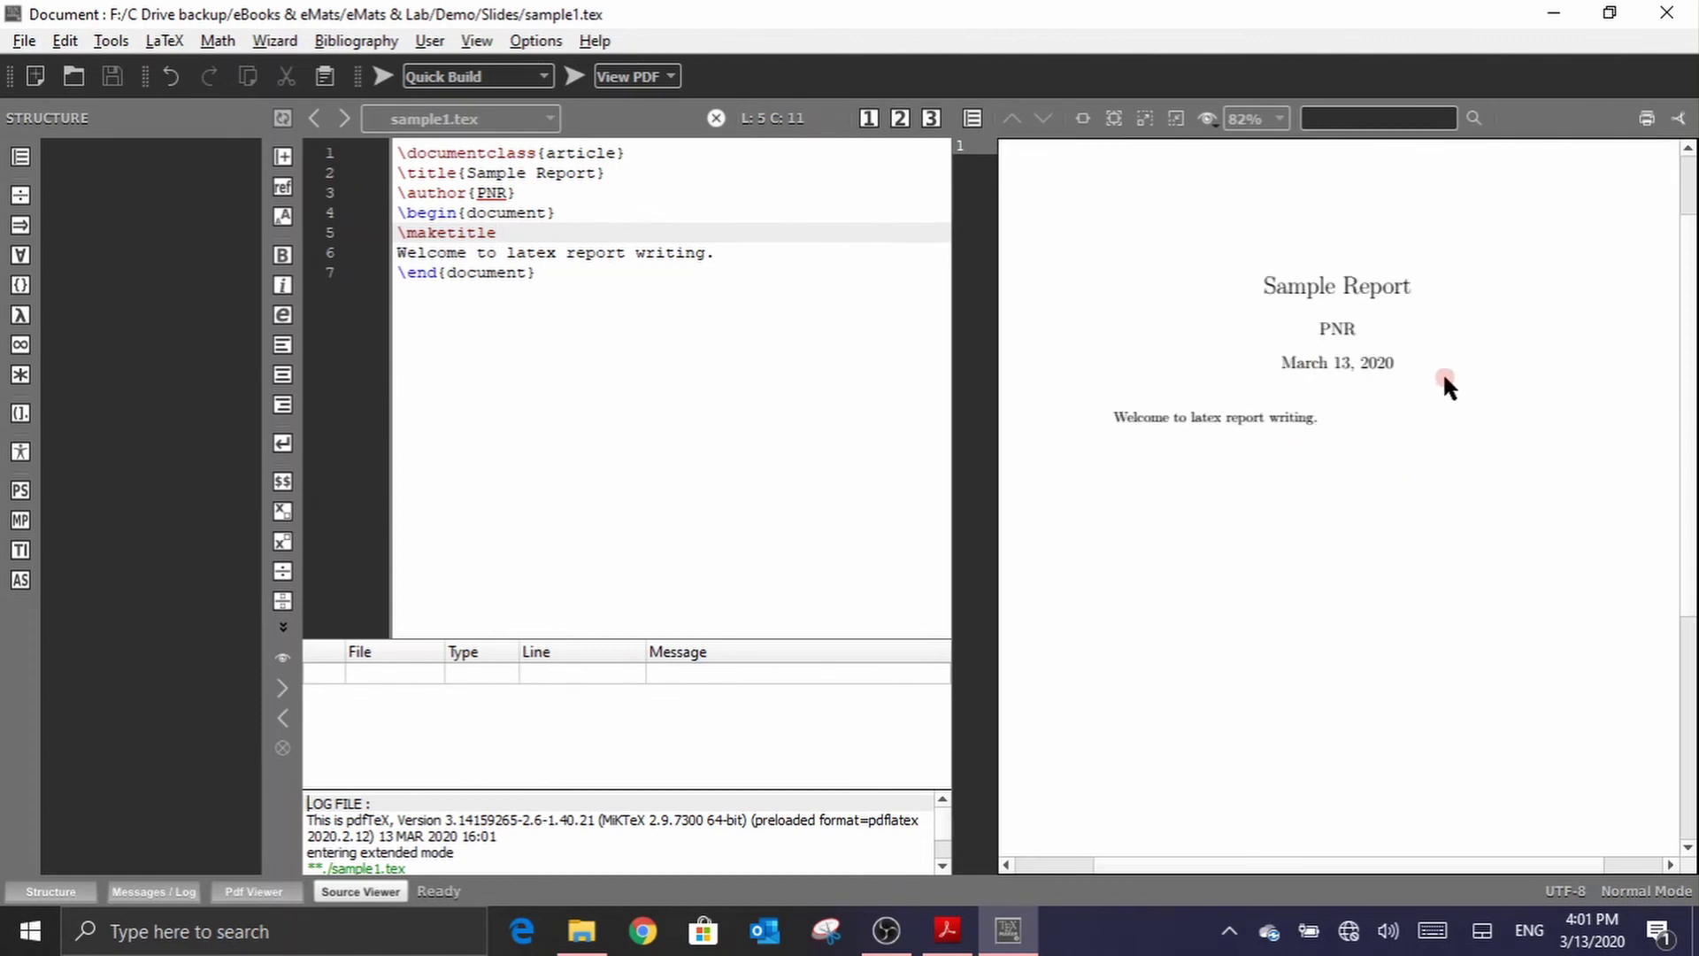
{"action": "scroll", "coordinate": [1444, 372], "scroll_direction": "down", "scroll_amount": 2}
{"action": "scroll", "coordinate": [1444, 372], "scroll_direction": "up", "scroll_amount": 2}
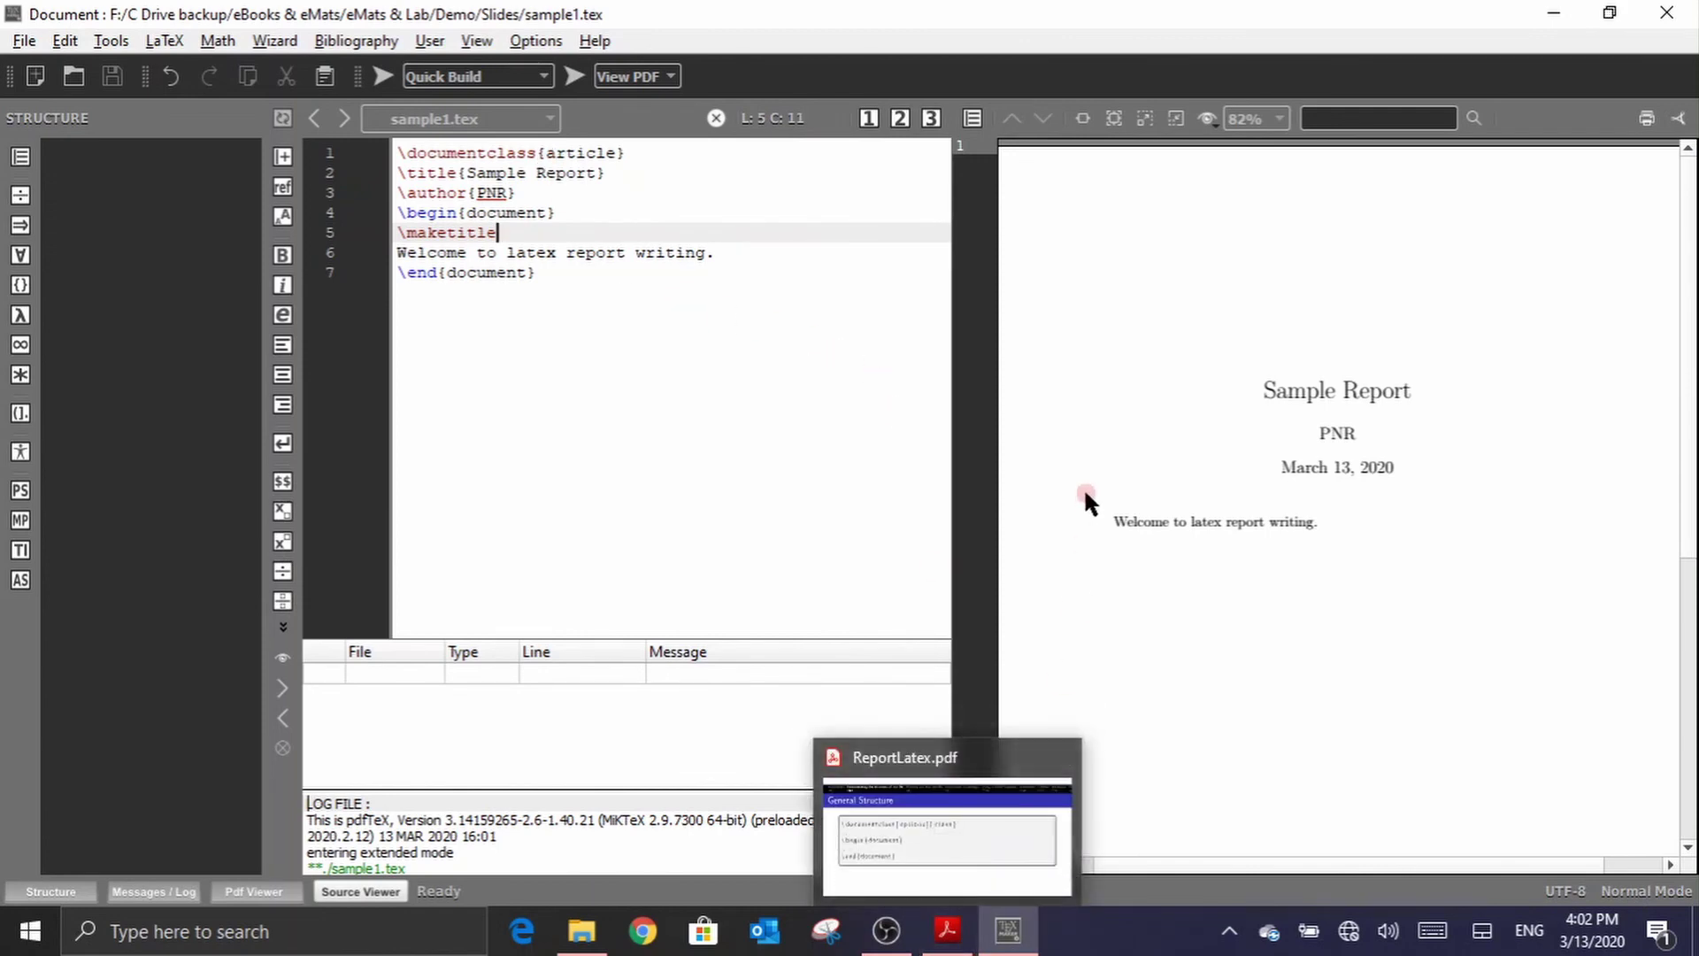
{"action": "scroll", "coordinate": [1111, 472], "scroll_direction": "down", "scroll_amount": 3}
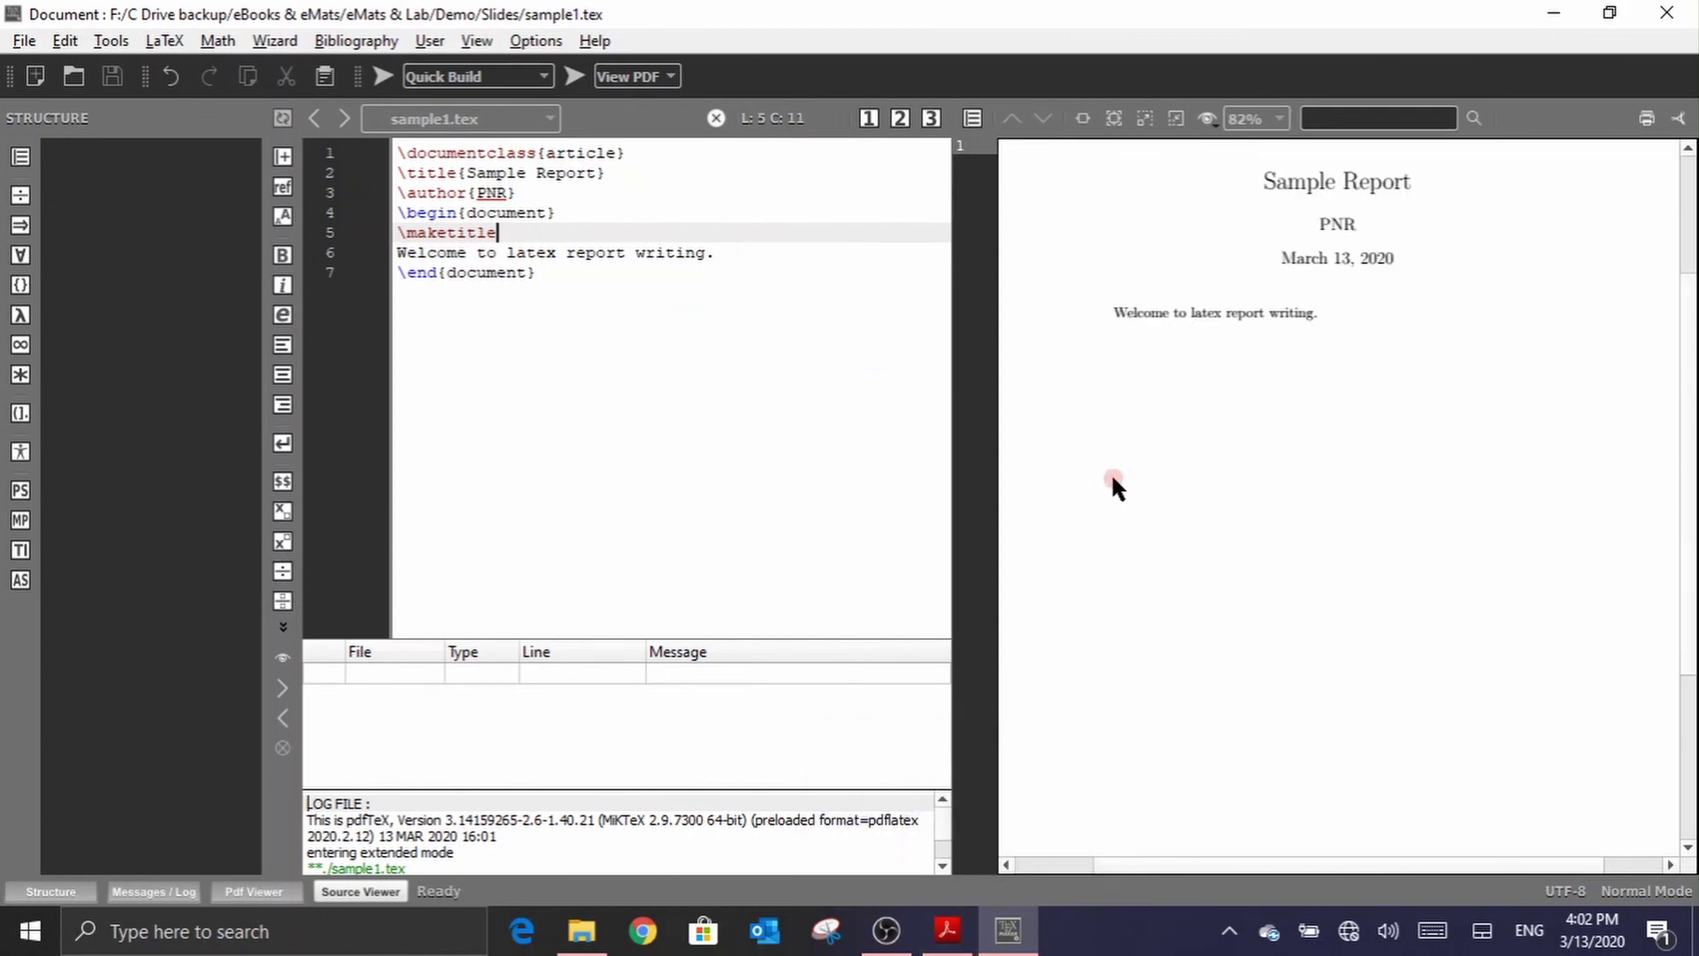